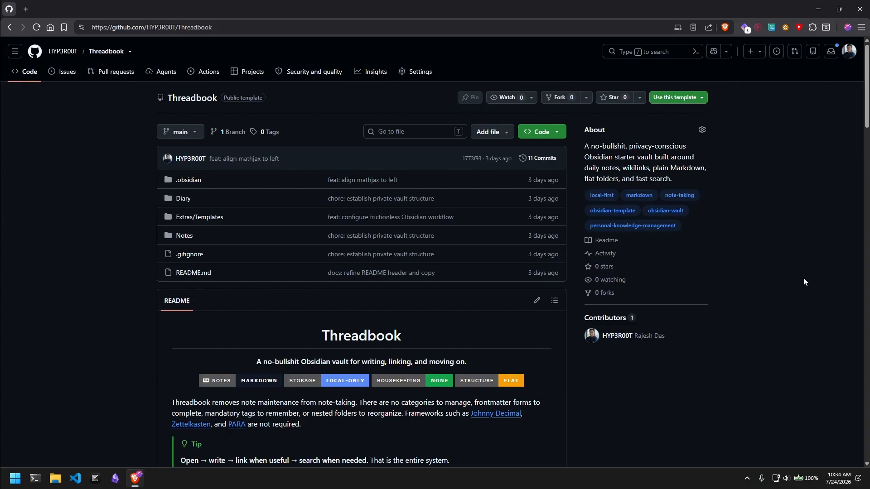
Examine the Threadbook repository's code download options, template options and README setup instructions.
scroll(444, 299, "down", 3)
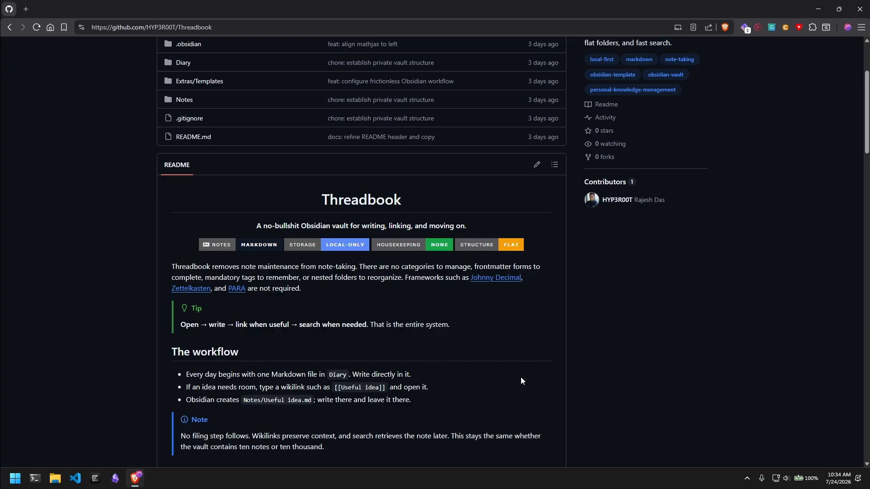
scroll(552, 389, "up", 3)
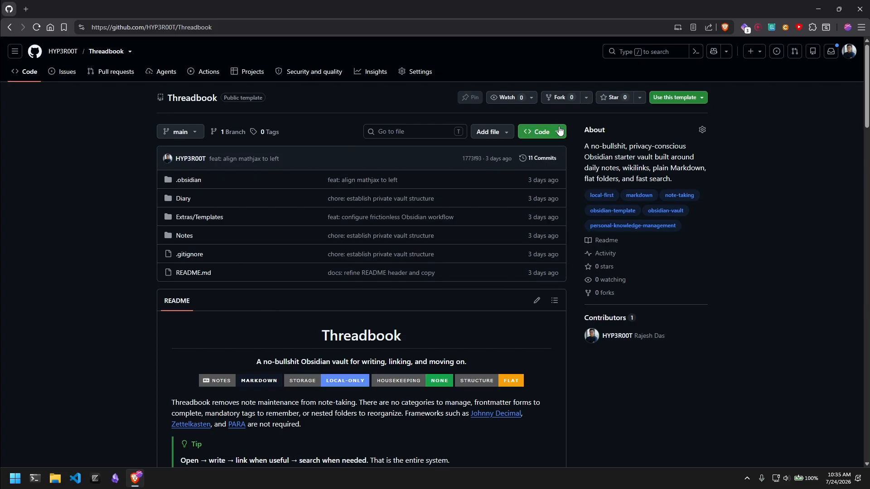
left_click(541, 131)
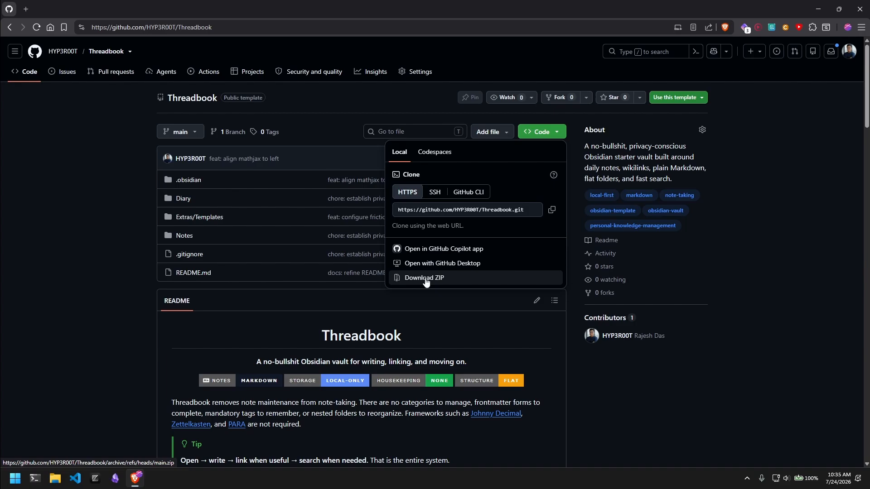
left_click(575, 344)
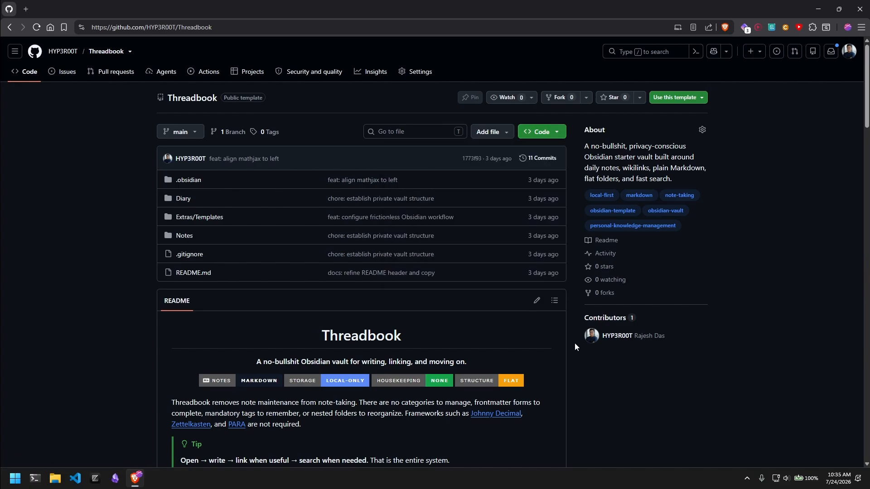
left_click(701, 99)
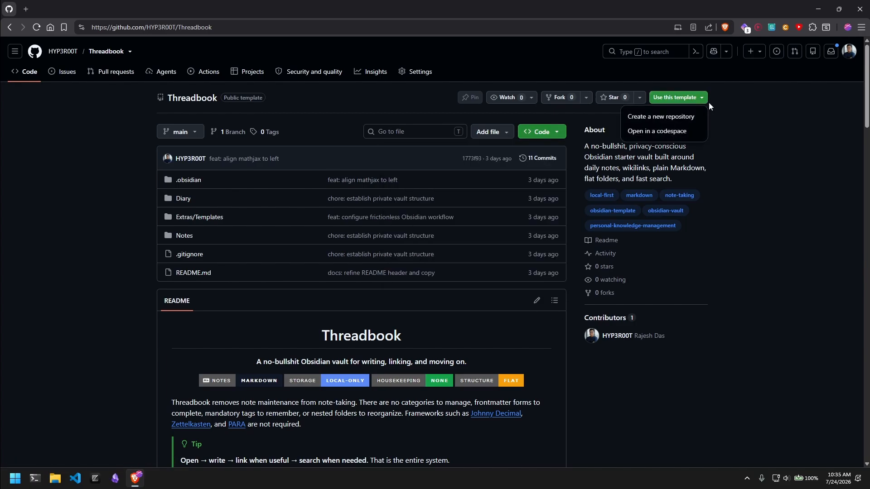
left_click(576, 407)
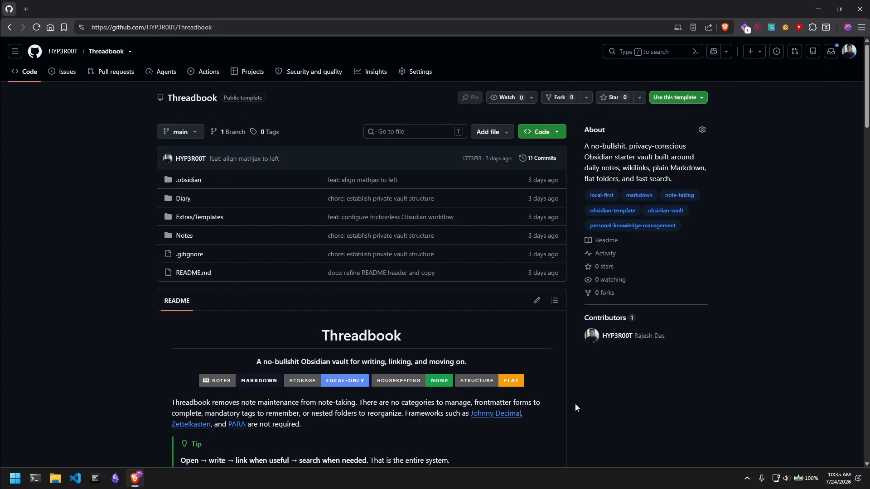
scroll(574, 407, "down", 9)
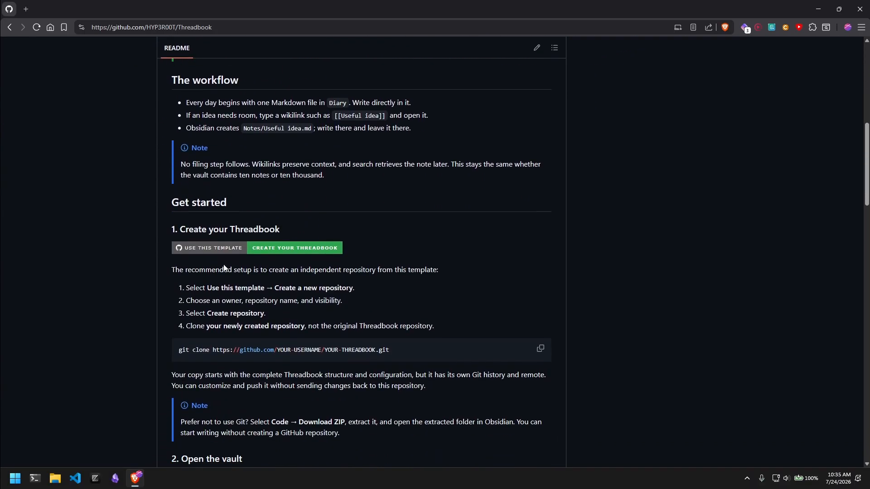
scroll(224, 267, "down", 2)
scroll(289, 266, "down", 2)
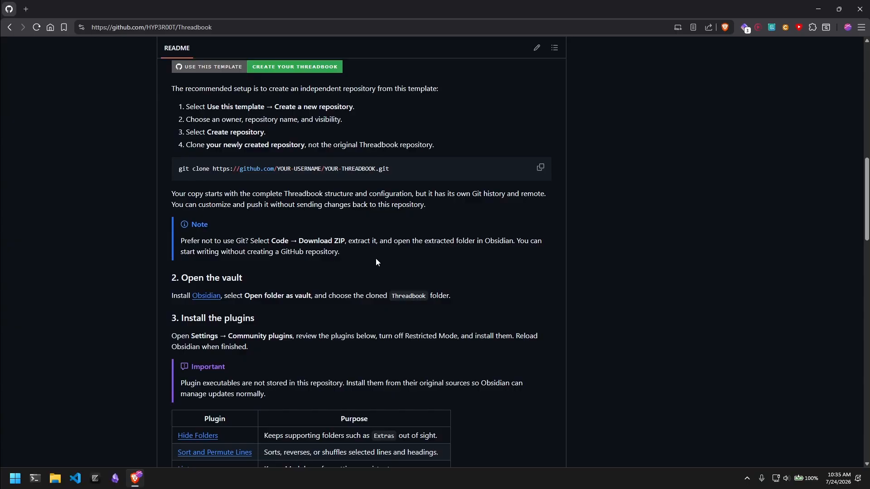
scroll(654, 302, "up", 13)
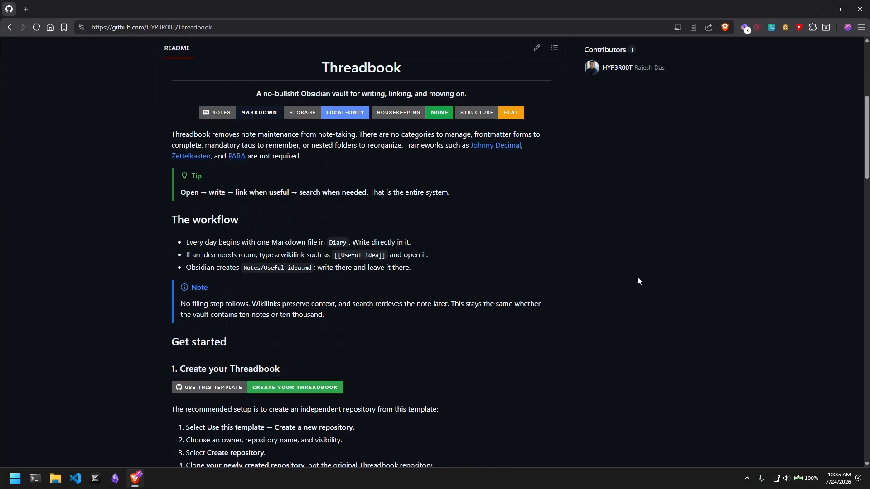
Download the Threadbook repository as a ZIP and save it as Threadbook-main.zip in Downloads.
left_click(557, 134)
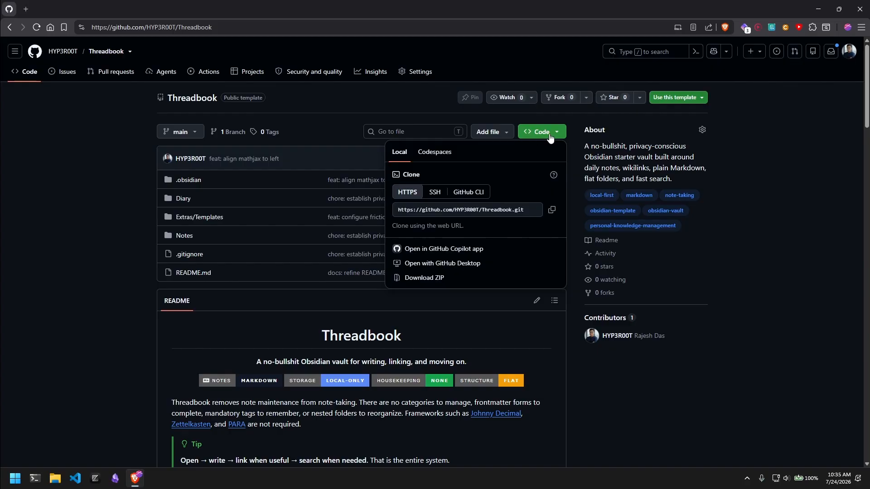
left_click(430, 279)
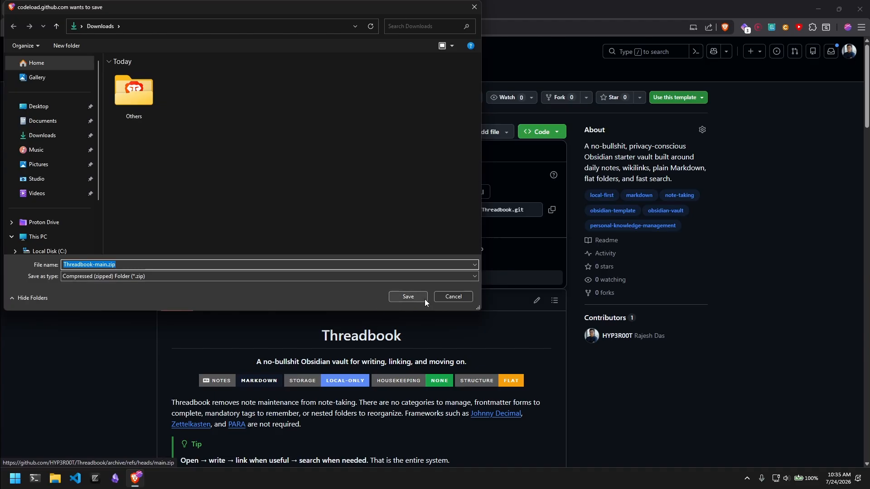
left_click(406, 297)
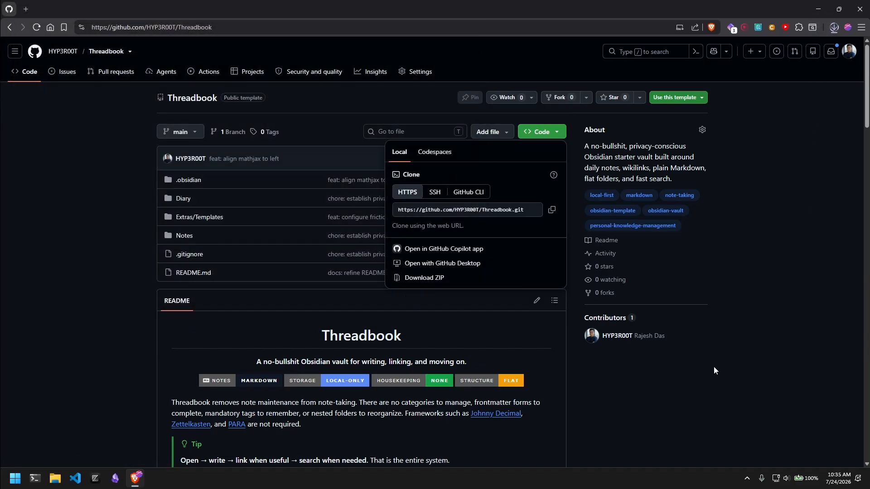
Open the Obsidian website, obsidian.md, in a new browser tab.
key("ctrl+t")
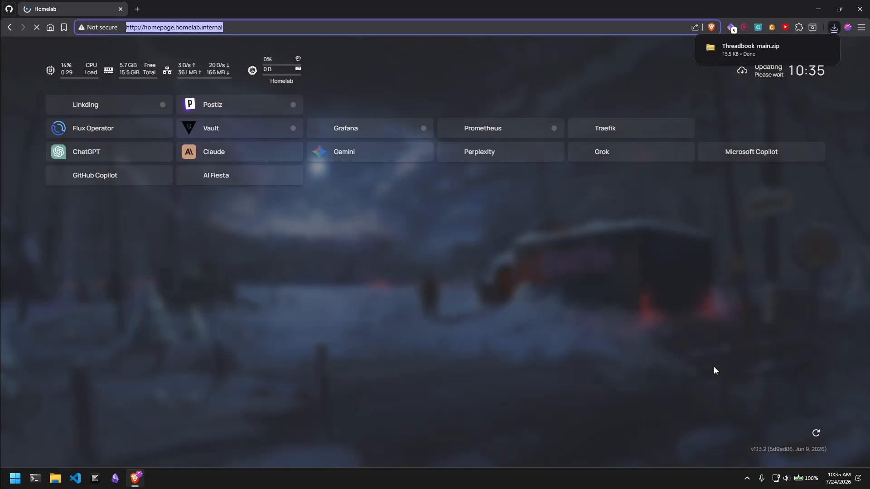
type("obsi")
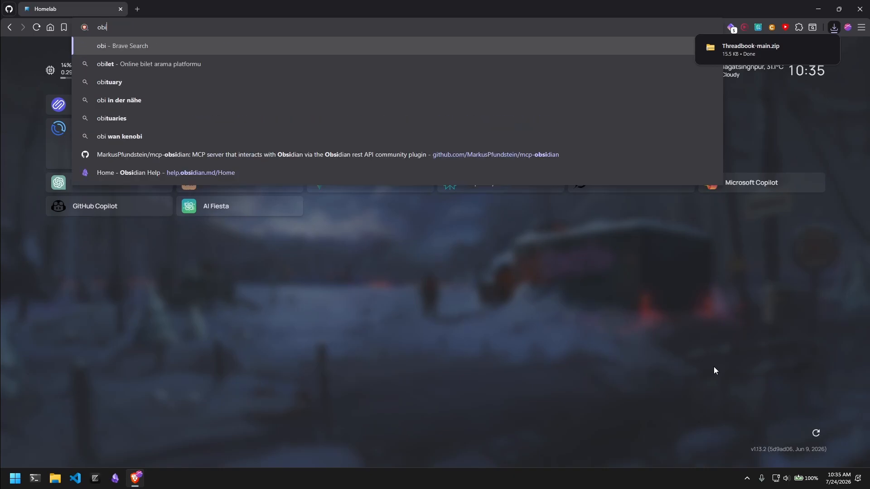
key("Return")
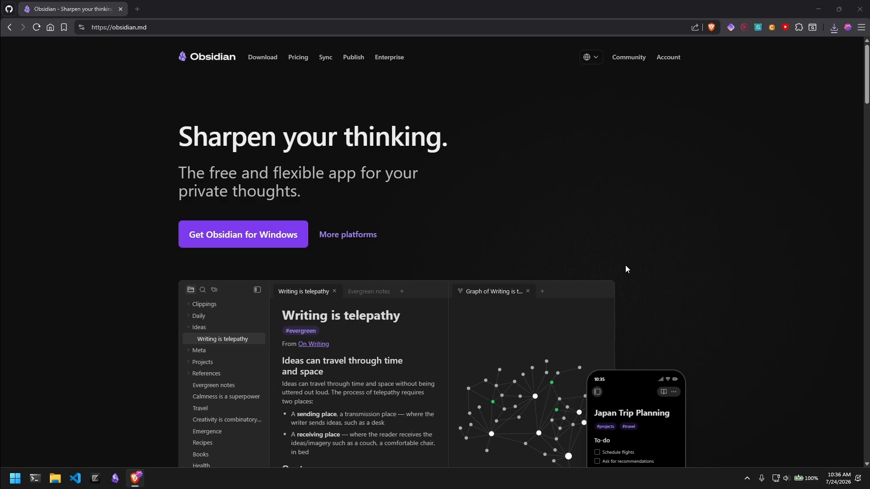
In File Explorer, extract Threadbook-main.zip within Downloads to the suggested Threadbook-main folder and open that folder.
key("super+e")
left_click(64, 141)
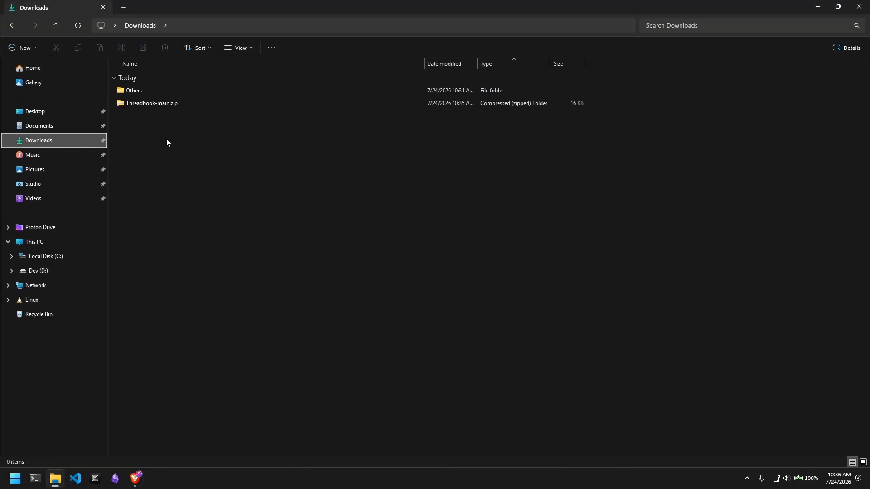
right_click(150, 103)
left_click(210, 176)
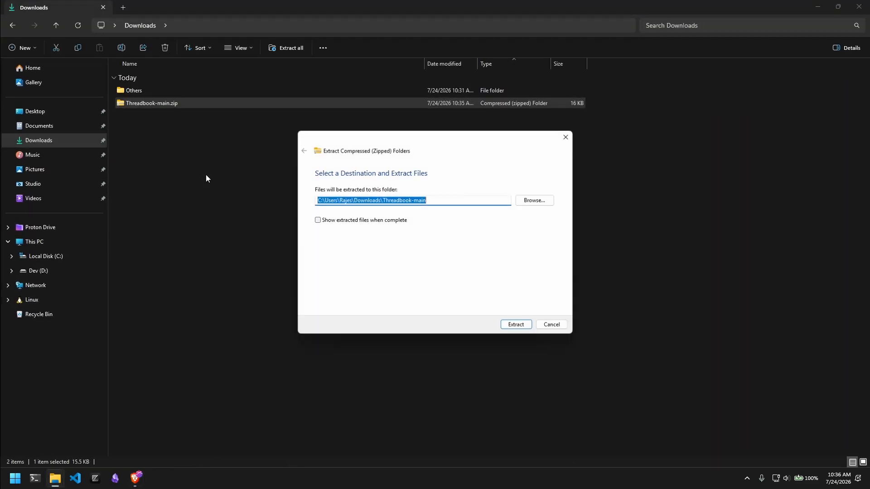
left_click(510, 324)
double_click(164, 103)
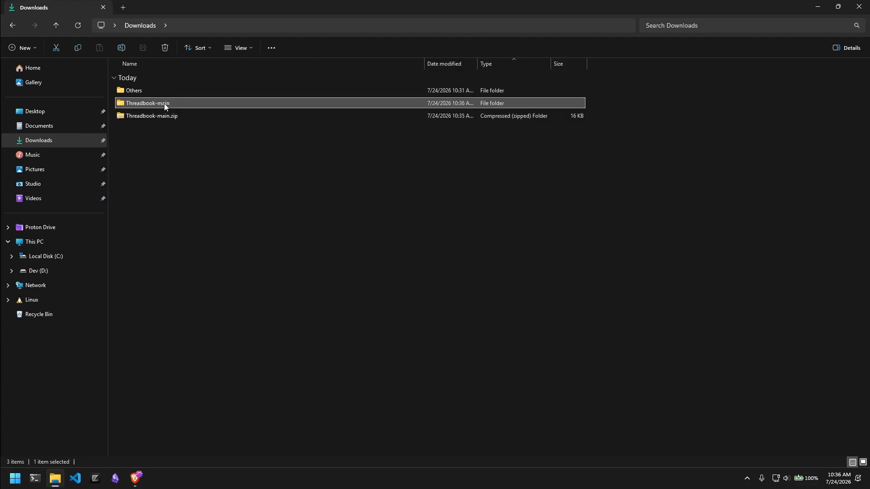
Rename the inner Threadbook-main folder as Threadbook.
left_click(174, 91)
key("F2")
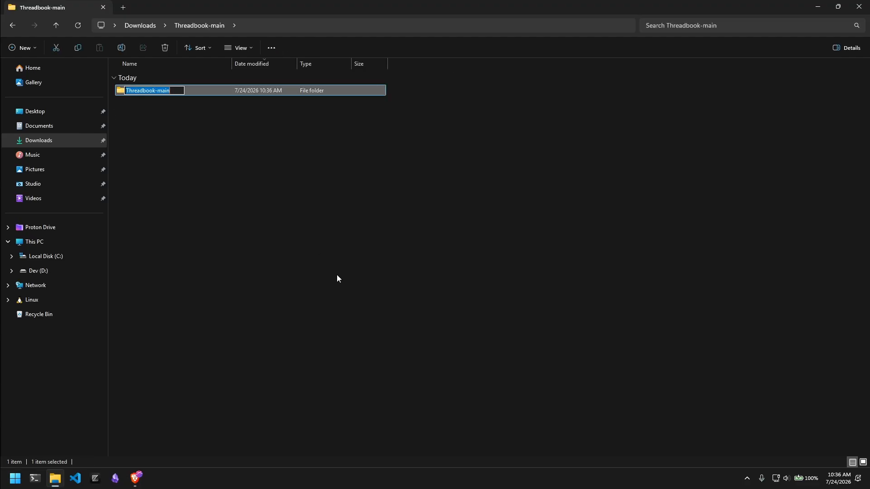
key("Right")
key("ctrl+shift+Left")
key("BackSpace")
key("BackSpace")
key("Return")
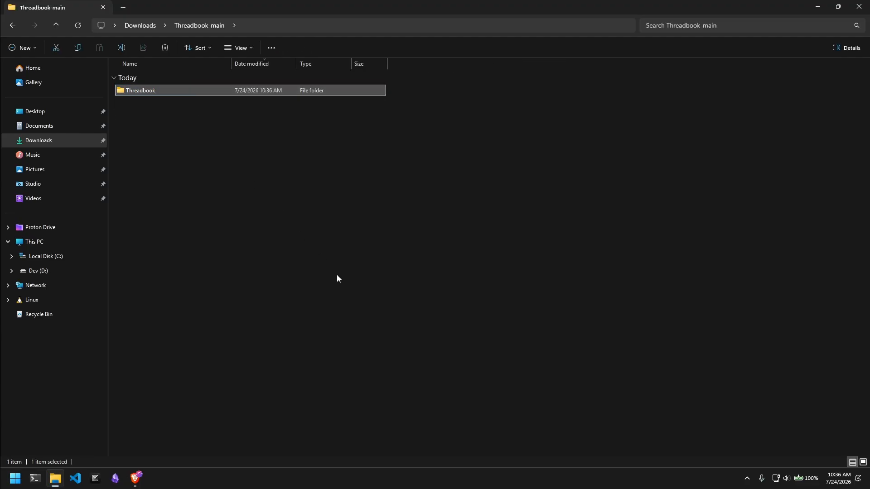
Rename the extracted inner folder as MyNotes.
key("F2")
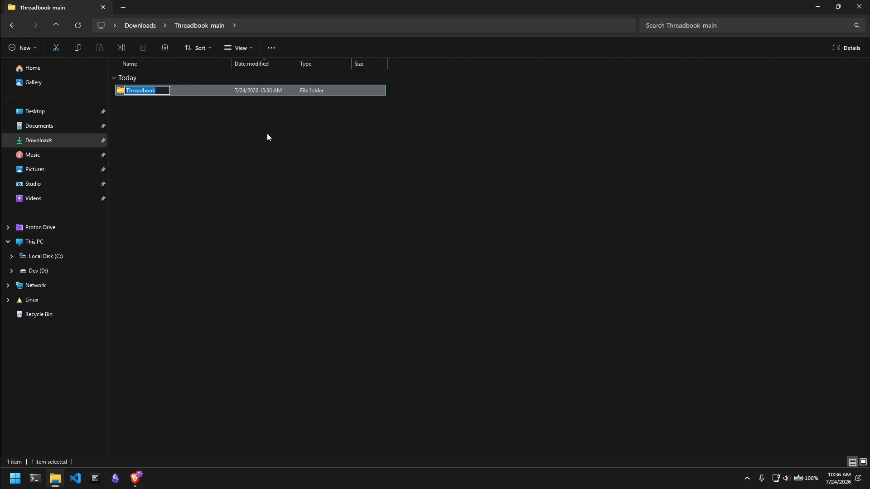
type("MyNotes")
key("Return")
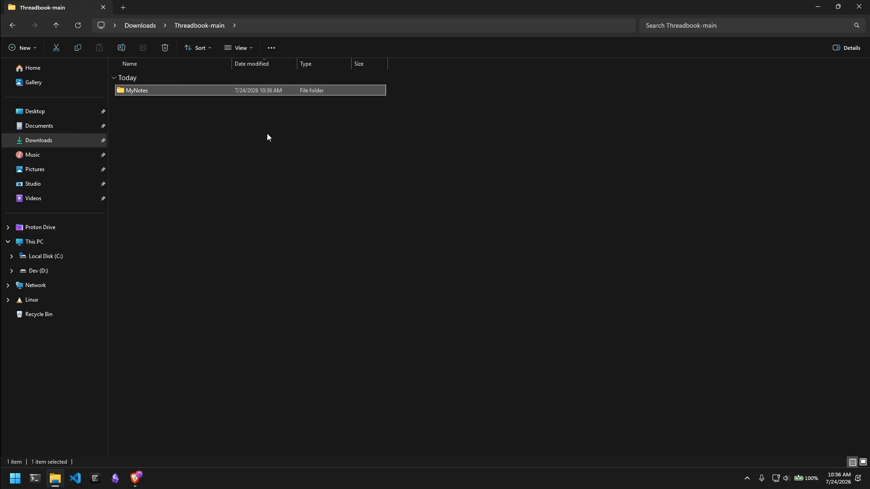
Open the MyNotes folder and compare its contents with the file list of the Threadbook repository on GitHub.
key("Return")
key("alt+Tab")
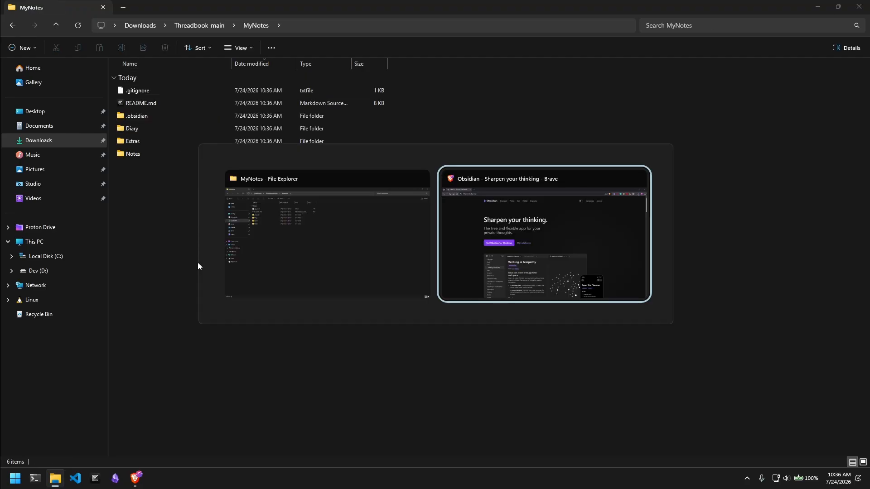
left_click(13, 9)
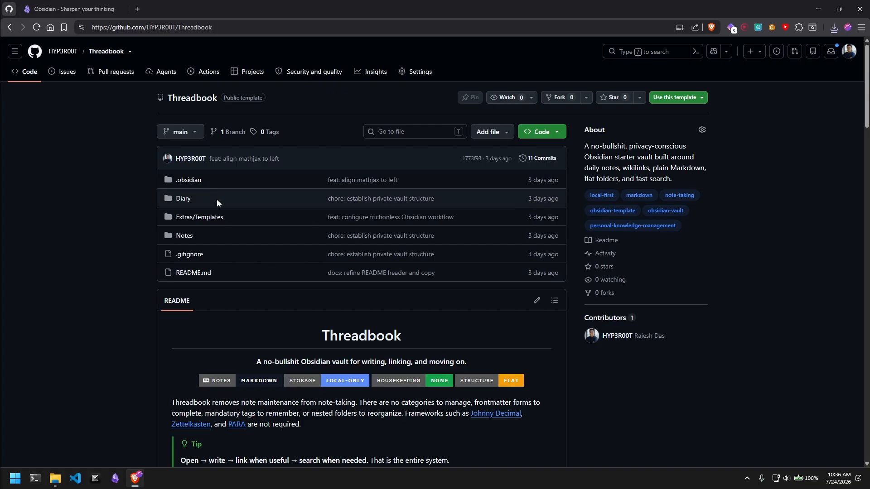
key("alt+Tab")
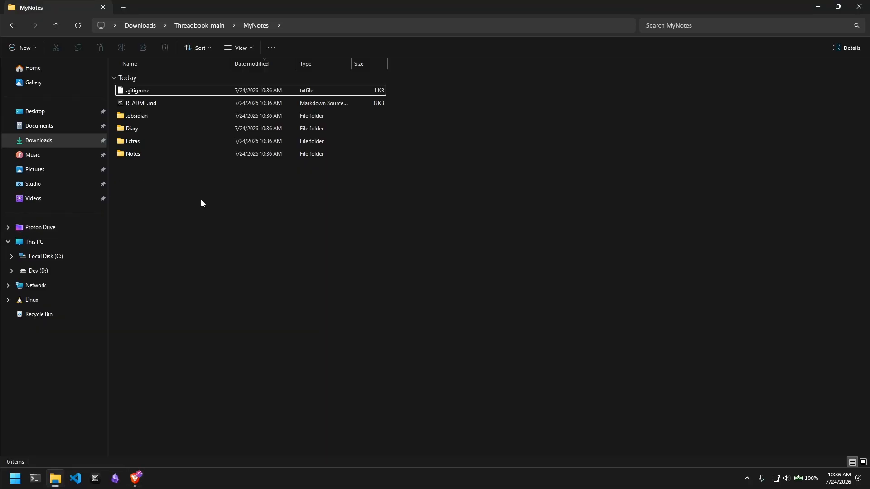
Launch Obsidian, open the MyNotes folder from Downloads\Threadbook-main as a vault, and maximize its window.
left_click(115, 479)
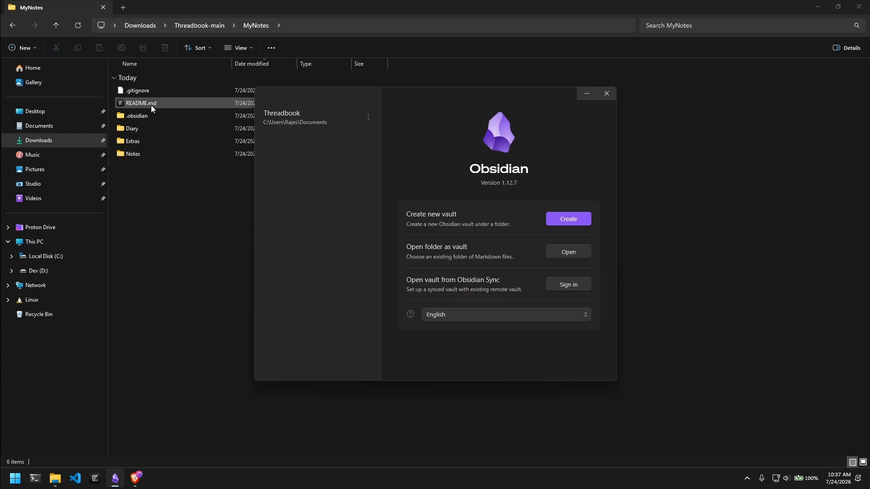
left_click(568, 252)
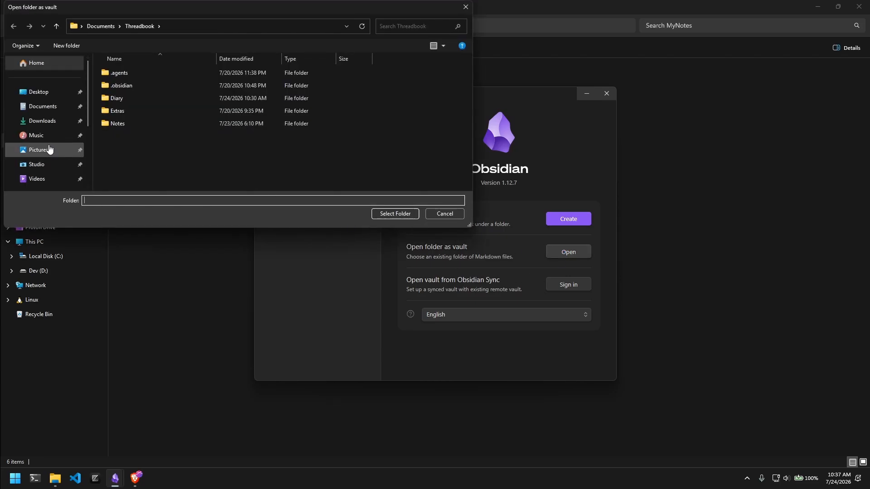
left_click(45, 122)
double_click(131, 100)
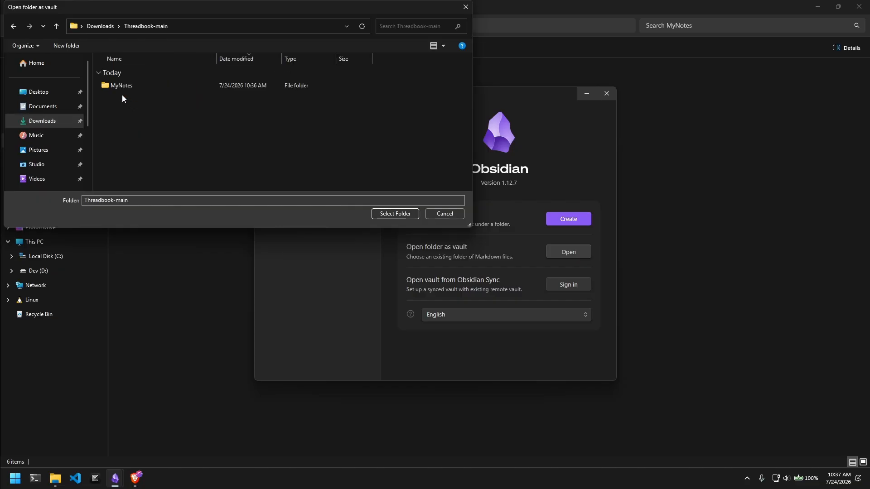
left_click(121, 86)
left_click(395, 213)
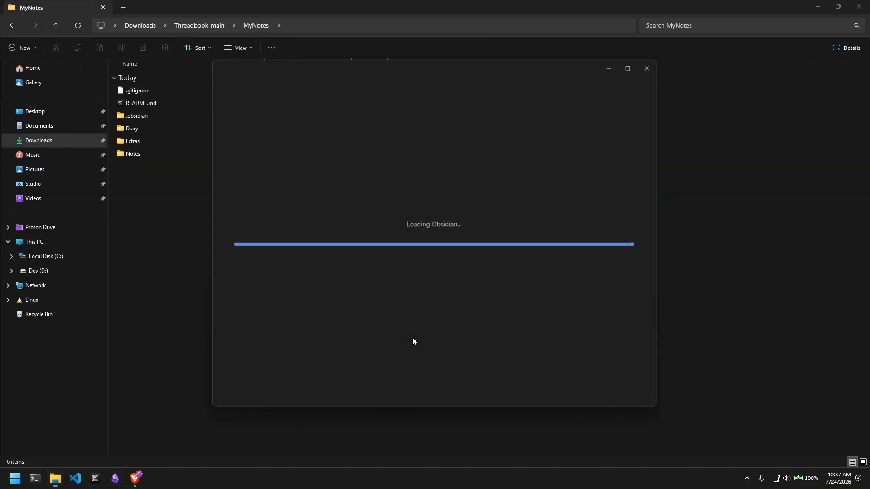
left_click(638, 64)
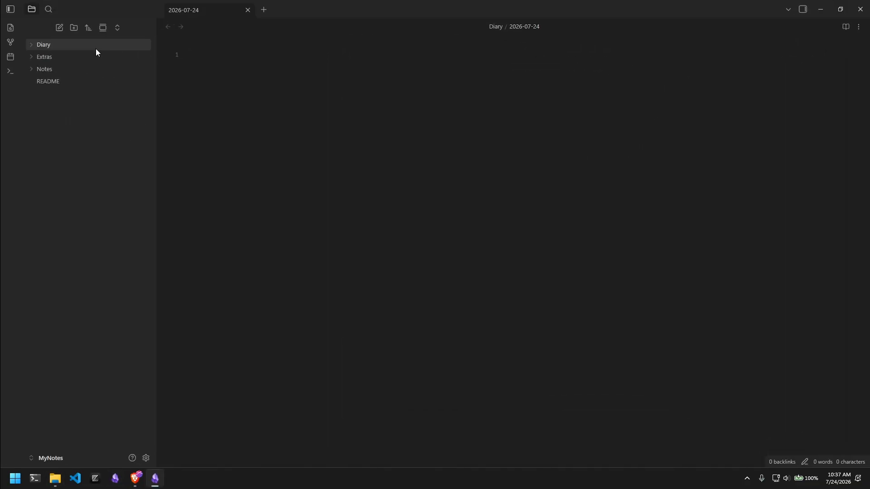
Examine the contents of the vault's Diary, Extras, Templates and Notes folders.
left_click(94, 47)
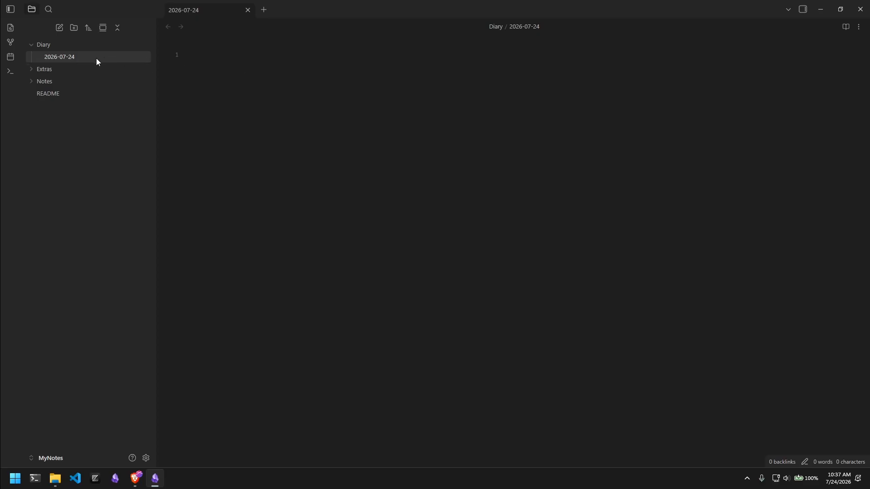
left_click(65, 69)
left_click(65, 70)
left_click(67, 80)
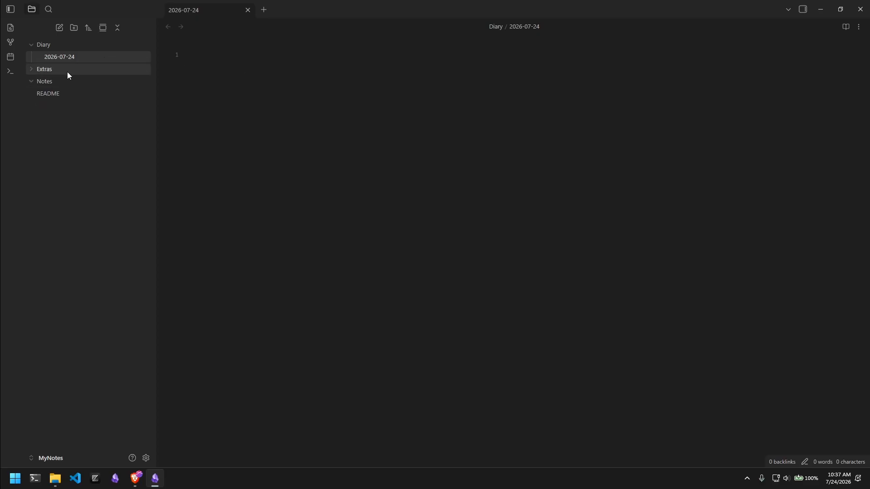
left_click(67, 71)
left_click(64, 80)
left_click(75, 118)
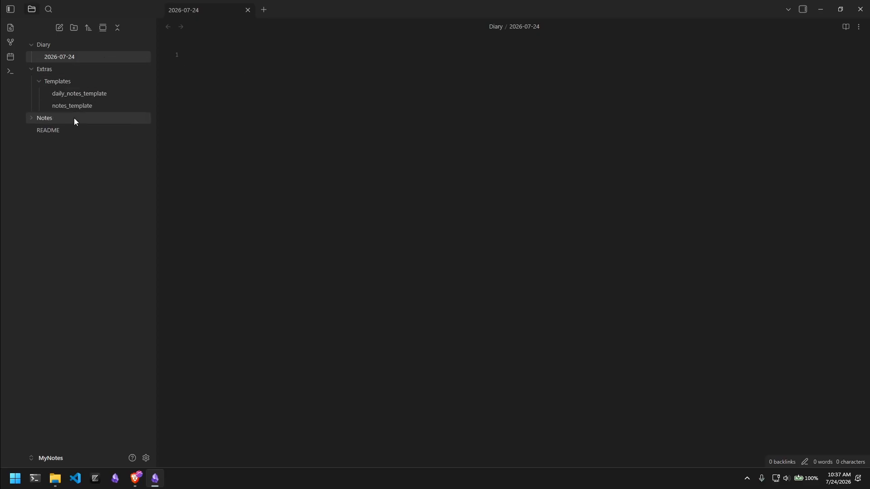
left_click(74, 118)
left_click(83, 71)
left_click(66, 47)
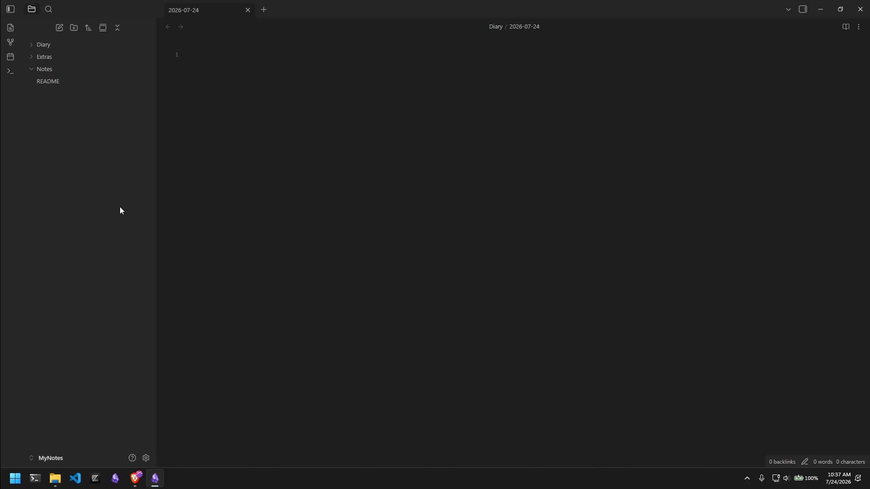
Turn on community plugins for the MyNotes vault and open the community plugin browser.
left_click(145, 458)
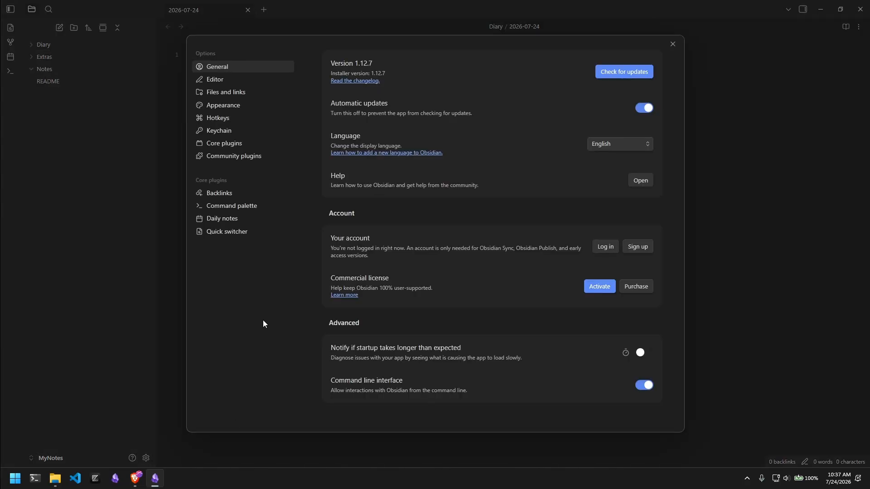
left_click(229, 157)
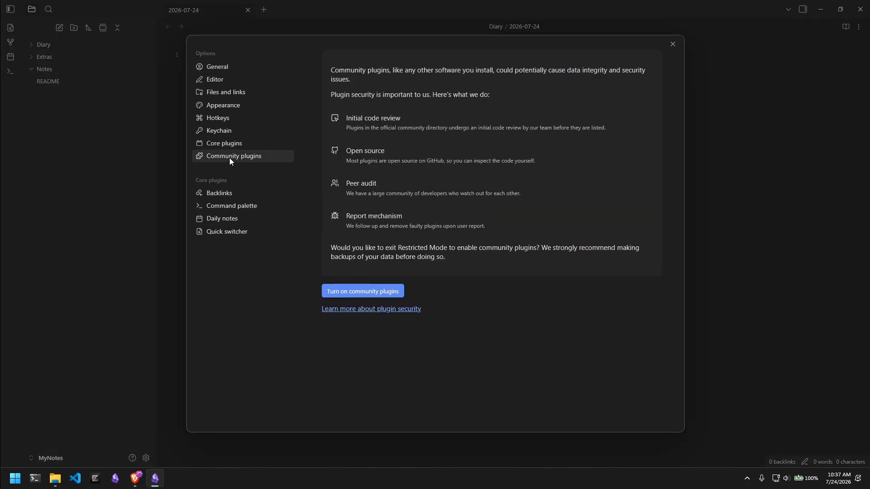
left_click(363, 292)
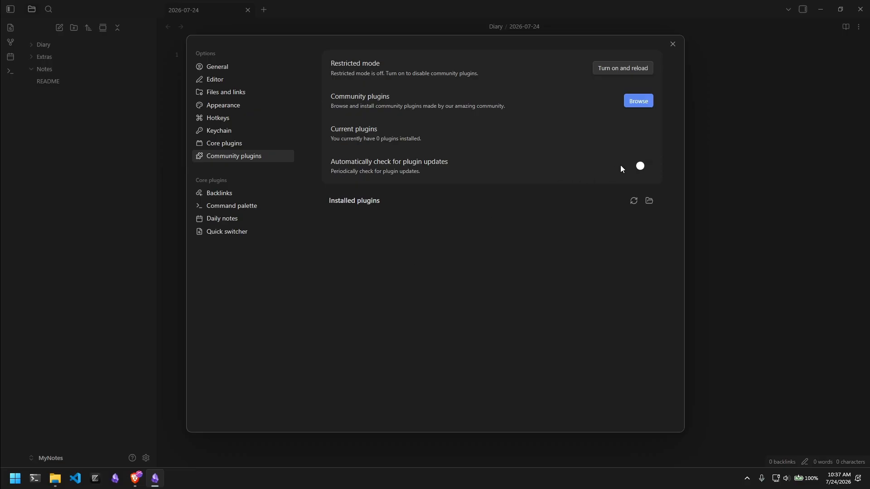
left_click(638, 100)
Switch to the Threadbook repository on GitHub and review the README's "Install the plugins" section and its plugin table.
key("alt+Tab")
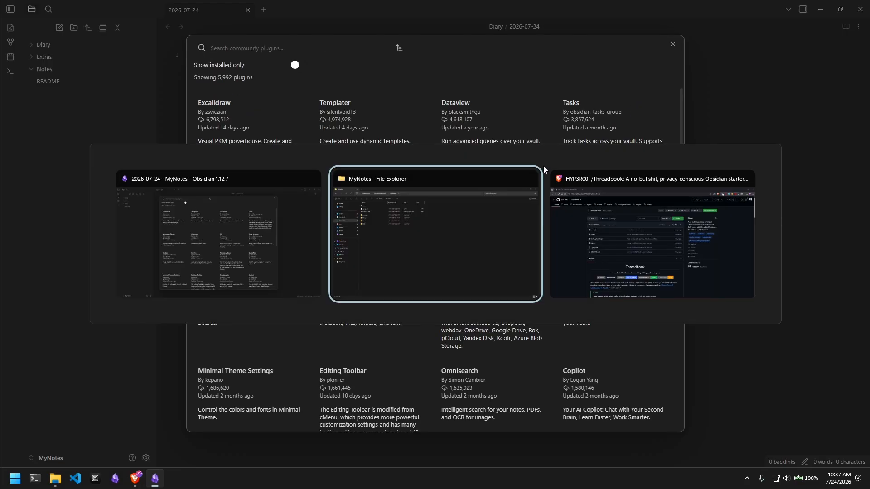
key("alt+Tab")
scroll(284, 334, "down", 15)
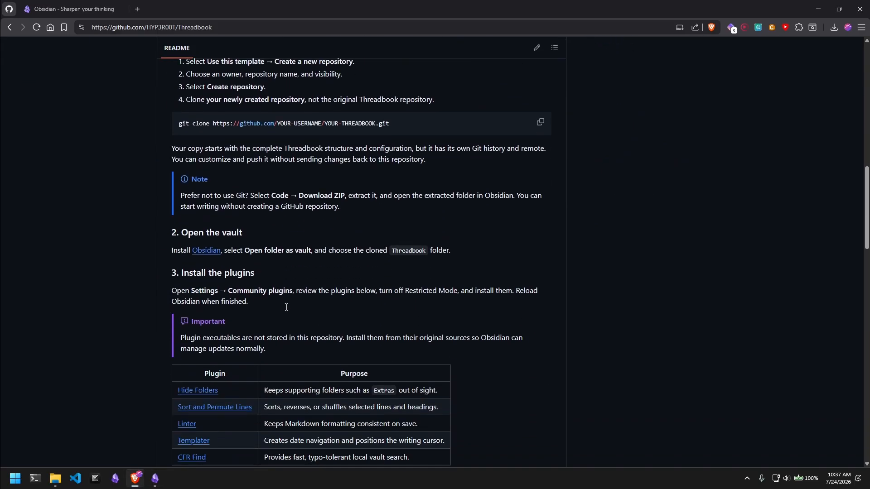
scroll(287, 307, "down", 4)
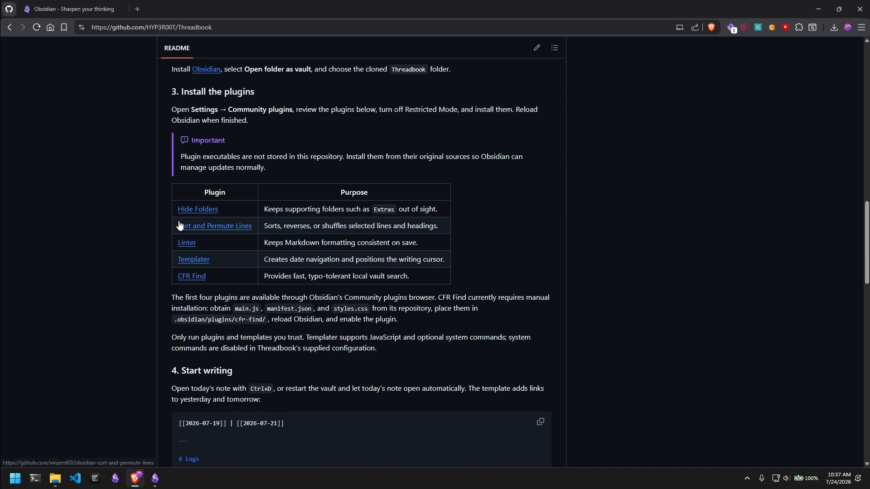
key("alt+Tab")
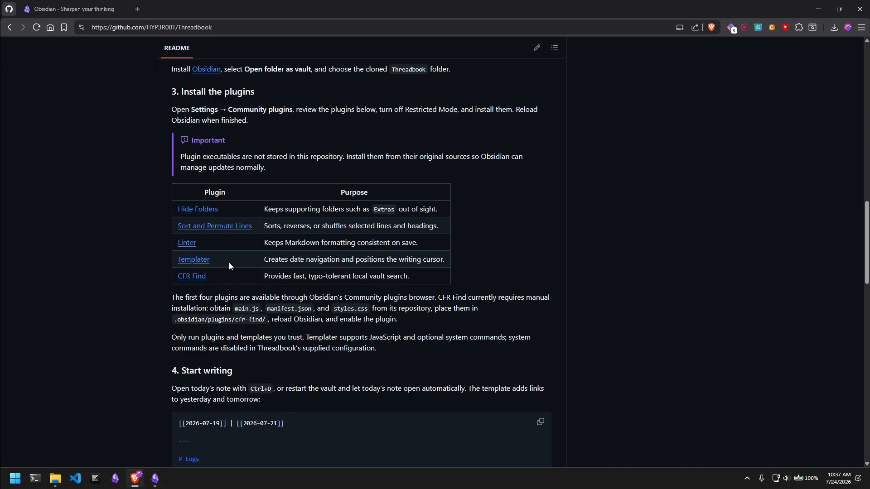
Copy the name Templater from the README, find that plugin in Obsidian's community plugins, install and enable it, and close the settings.
left_click_drag(230, 262, 170, 258)
key("ctrl+c")
key("alt+Tab")
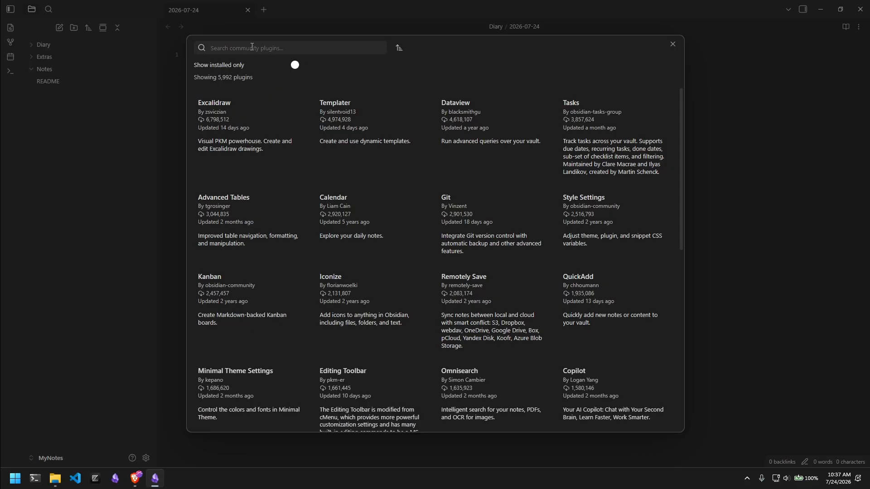
key("ctrl+v")
left_click(241, 121)
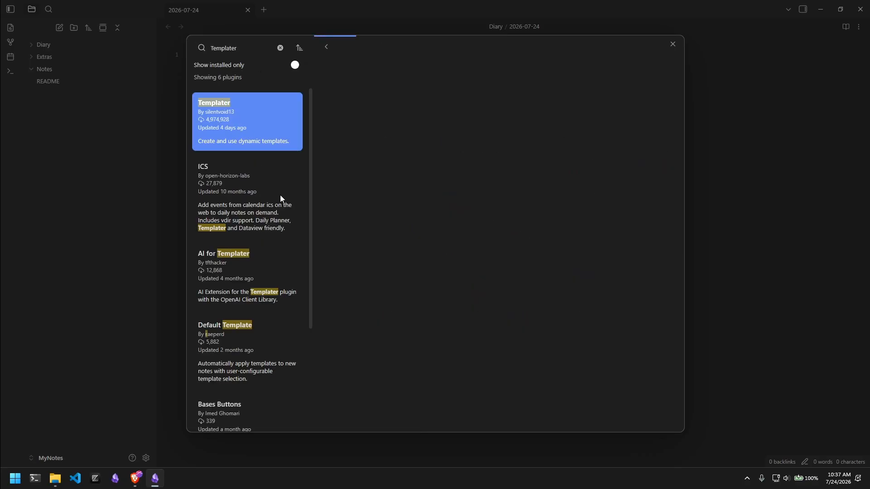
left_click(356, 165)
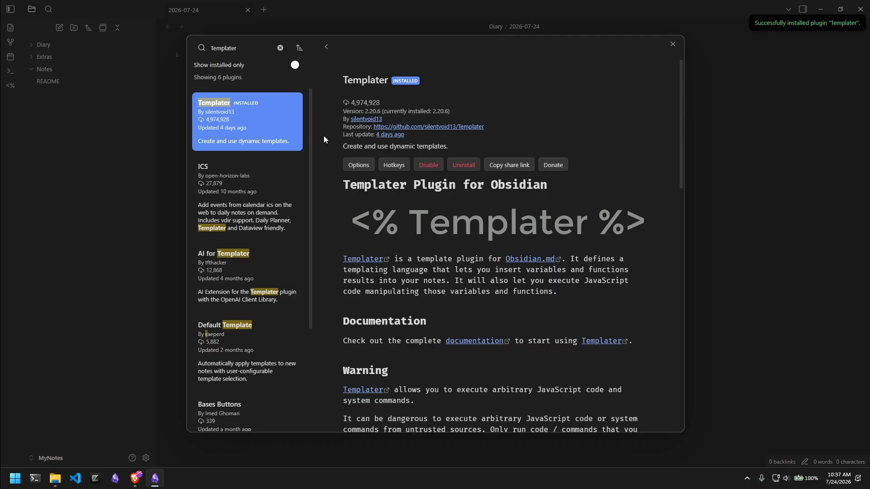
left_click(675, 46)
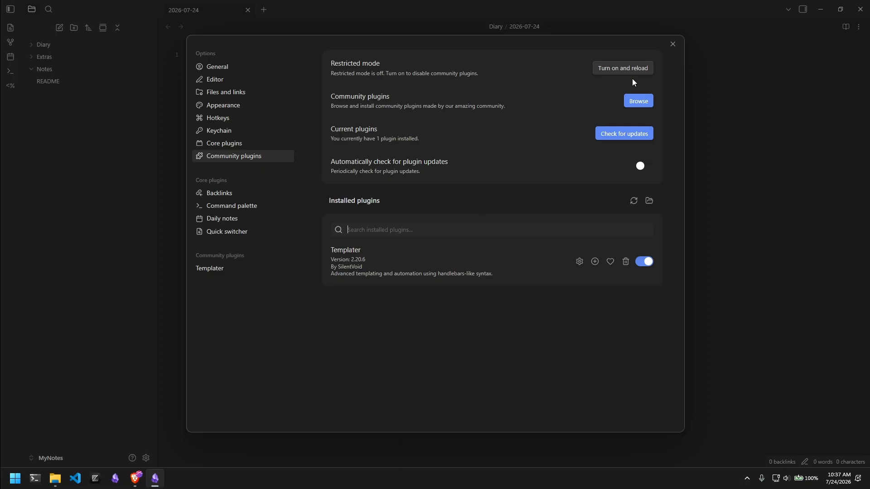
left_click(673, 48)
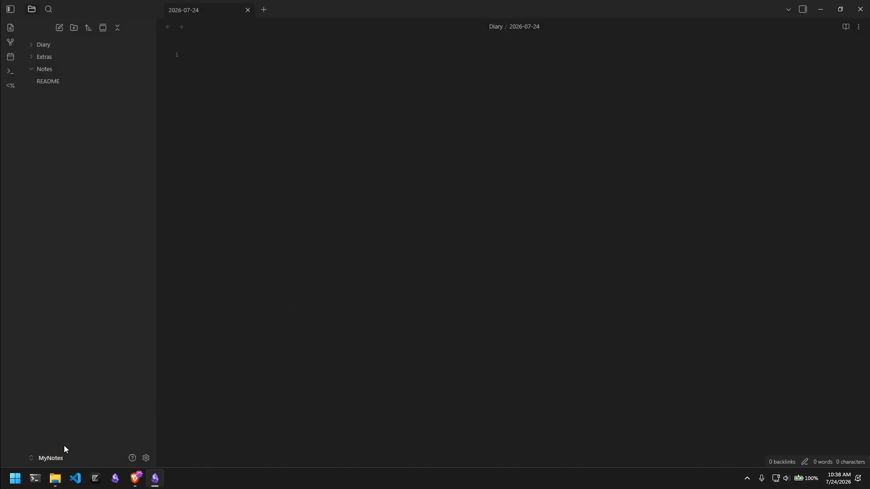
Switch from the MyNotes vault to the Threadbook vault.
left_click(84, 458)
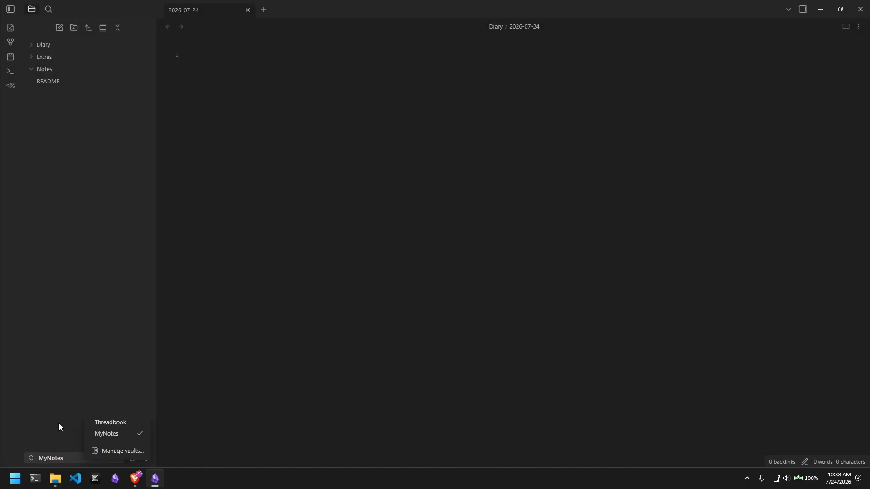
left_click(100, 423)
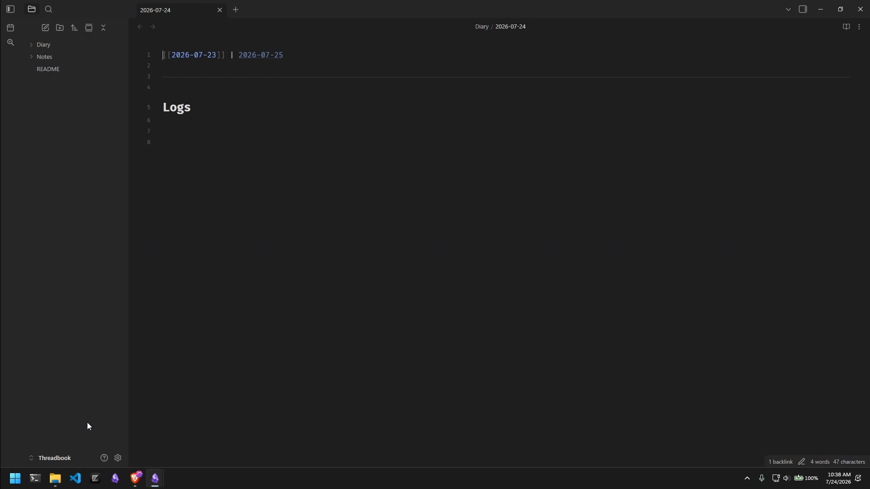
left_click(155, 478)
left_click(150, 415)
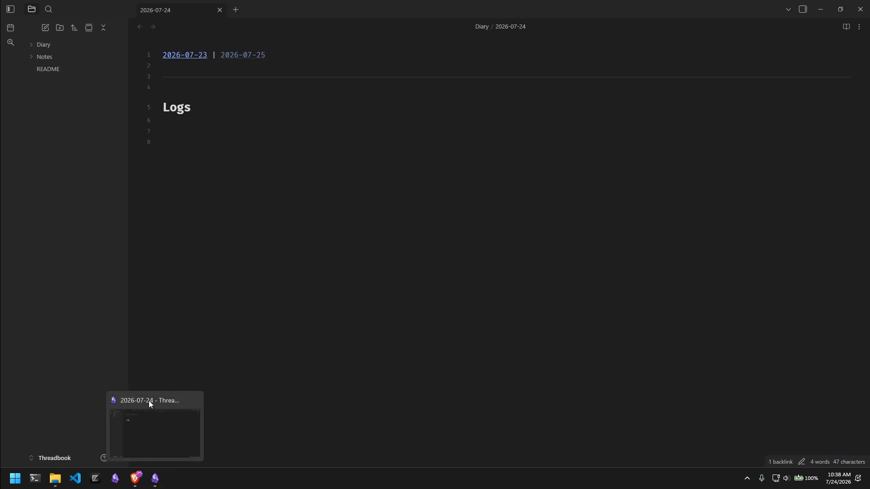
left_click(115, 443)
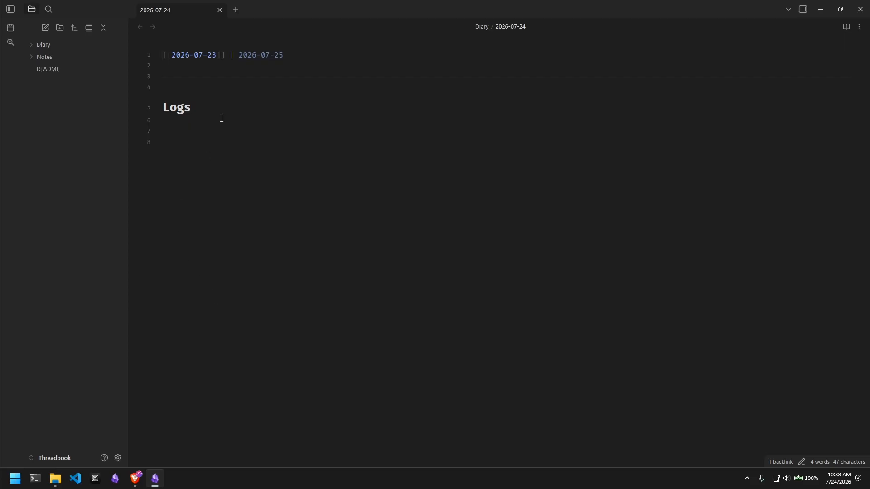
left_click(198, 126)
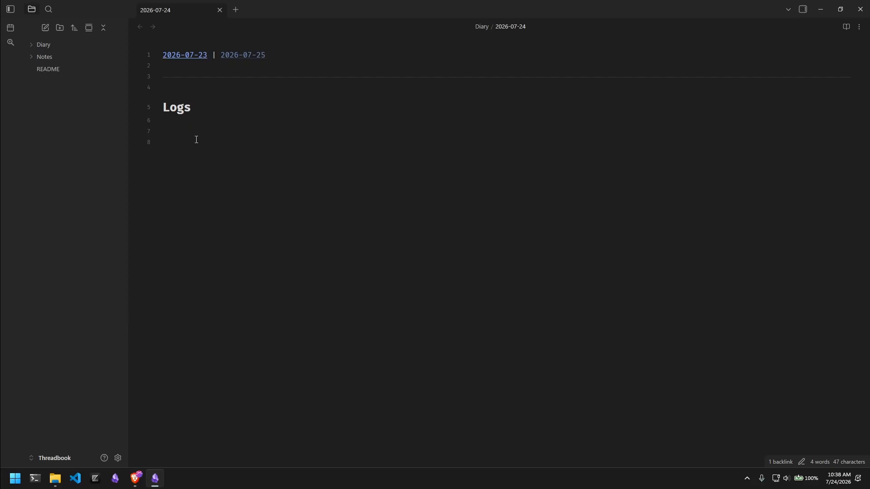
Review the installed community plugins in the Threadbook vault's settings and close the settings.
left_click(117, 458)
left_click(256, 156)
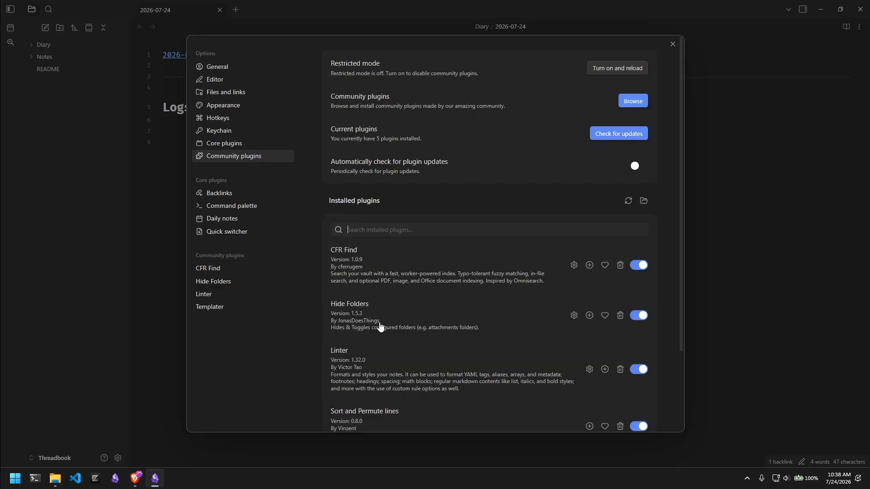
scroll(381, 326, "down", 3)
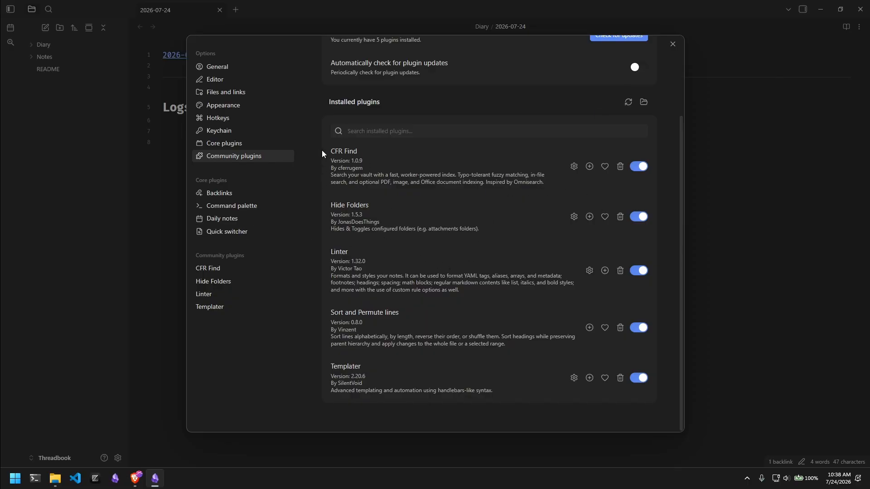
left_click(672, 44)
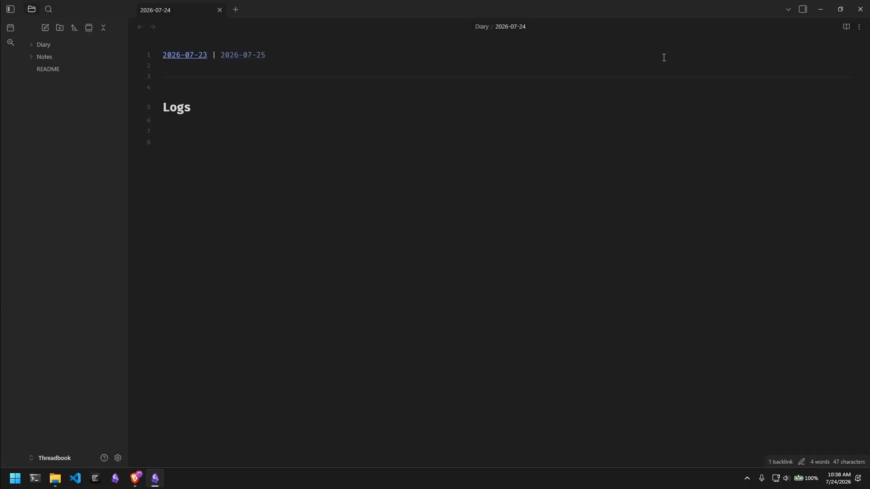
Switch to the Threadbook repository on GitHub and examine hotkeys.json in the .obsidian folder.
key("alt+Tab")
scroll(224, 266, "up", 15)
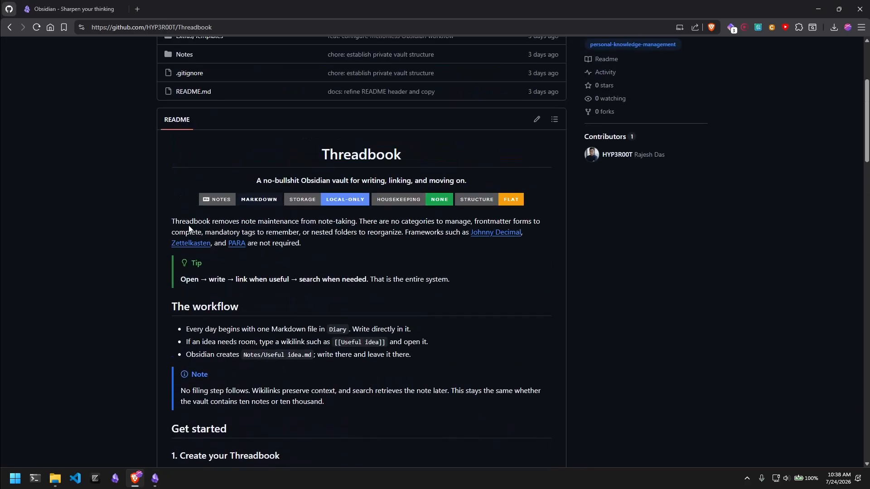
scroll(190, 228, "up", 4)
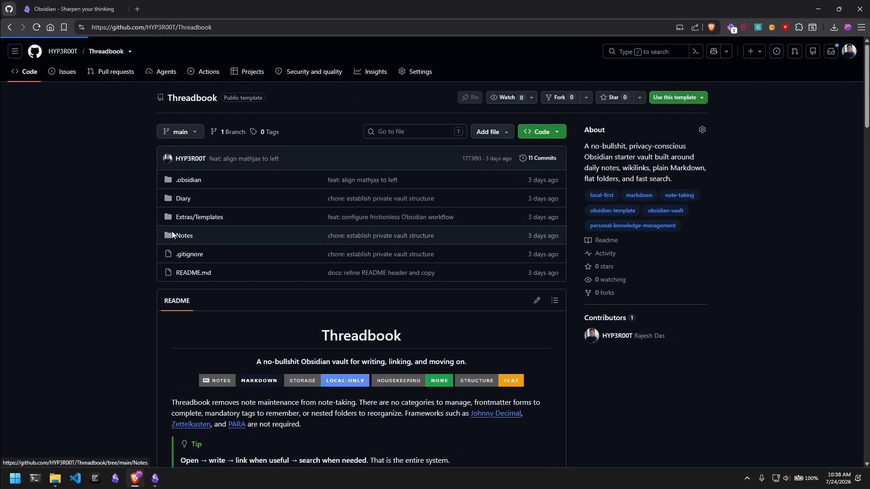
left_click(197, 181)
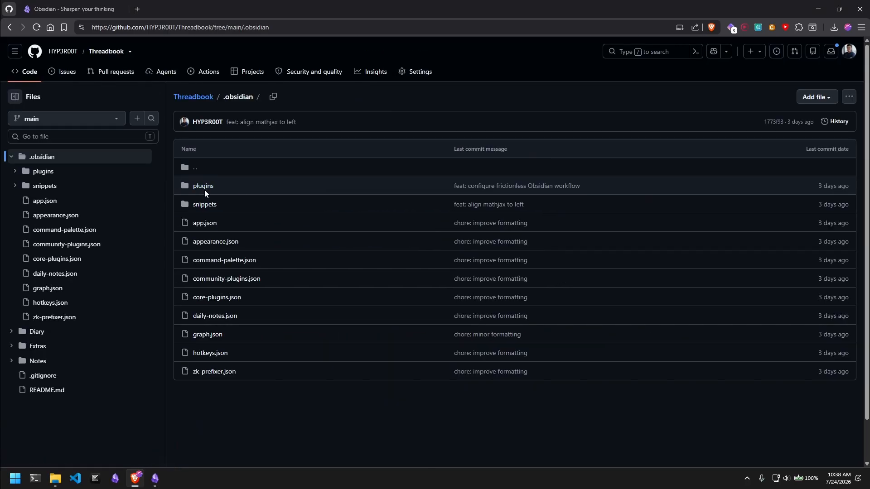
left_click(210, 356)
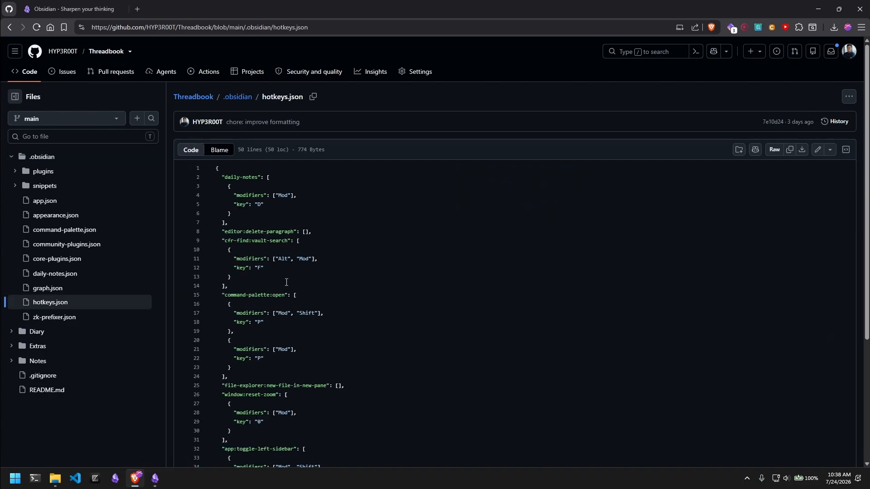
scroll(286, 282, "down", 2)
scroll(282, 298, "down", 2)
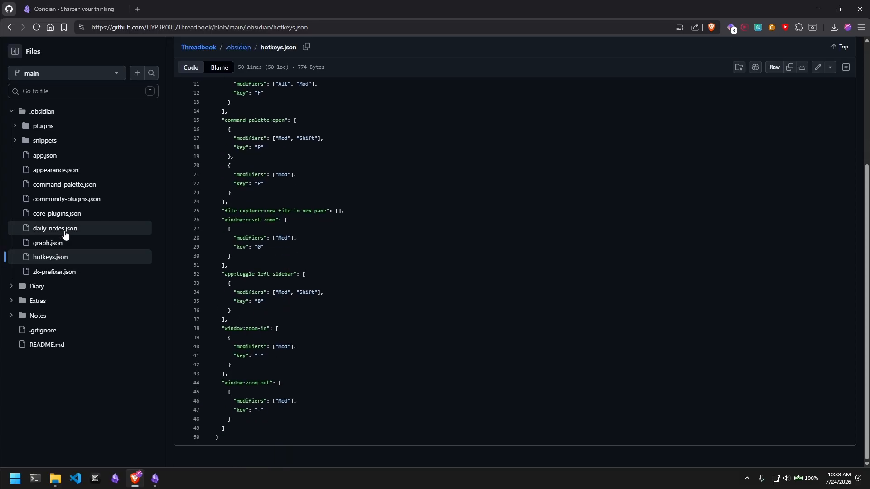
Back in Obsidian with the file sidebar collapsed, delete the 2026-07-24 note and create today's daily note again.
key("alt+Tab")
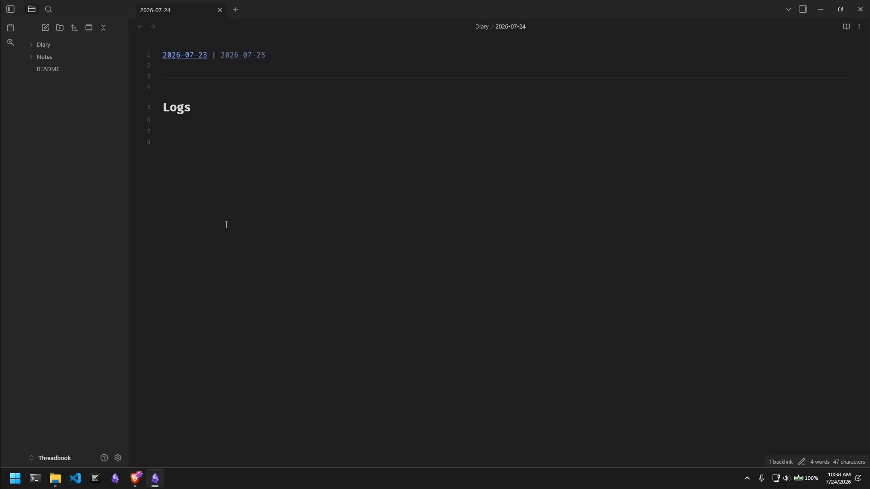
left_click(10, 9)
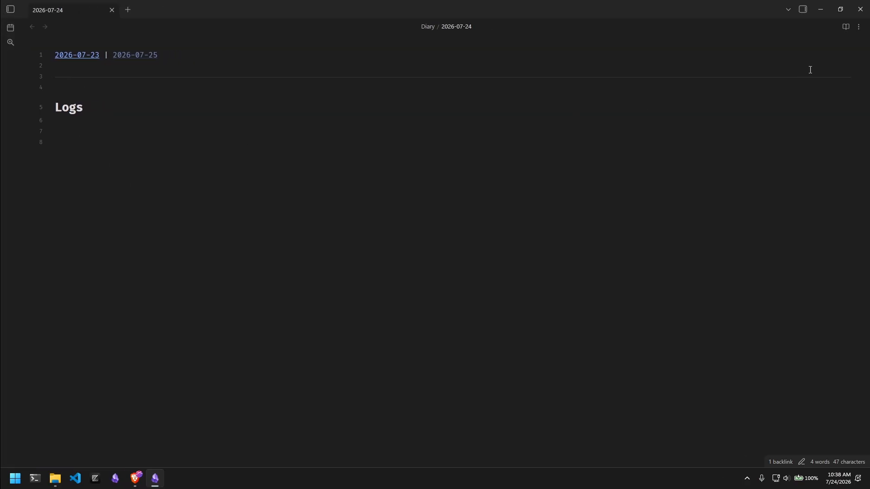
left_click(859, 26)
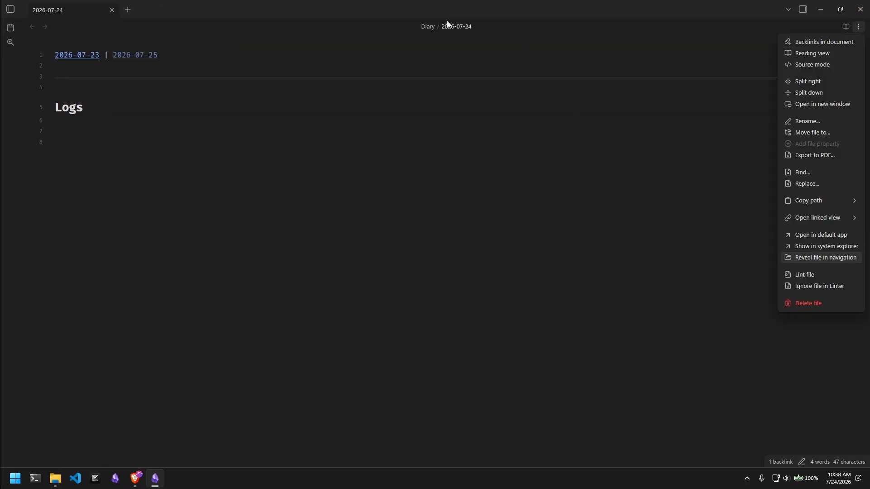
left_click(470, 52)
left_click(470, 52)
left_click(858, 27)
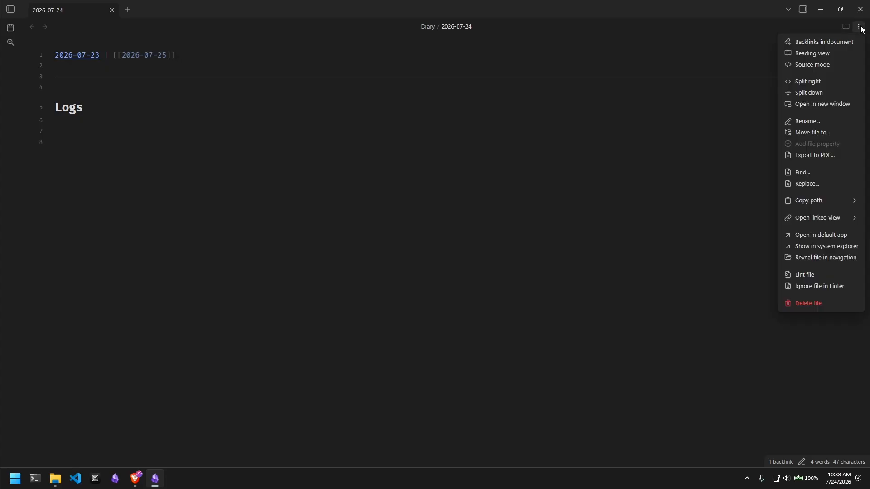
left_click(832, 303)
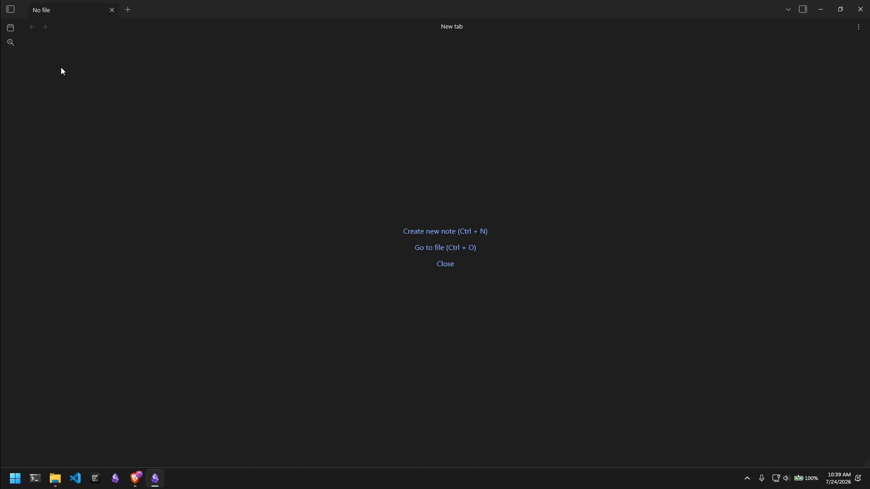
left_click(13, 30)
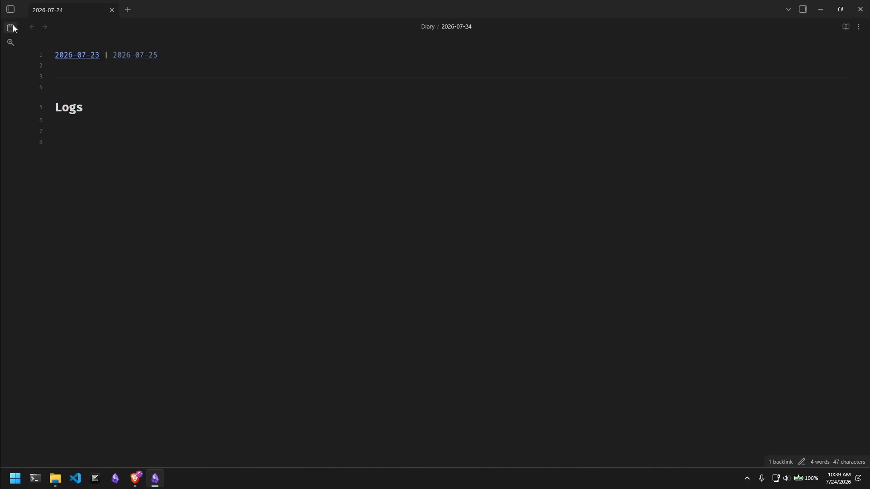
Return to the GitHub repository and view daily_notes_template.md in the Extras/Templates folder.
key("alt+Tab")
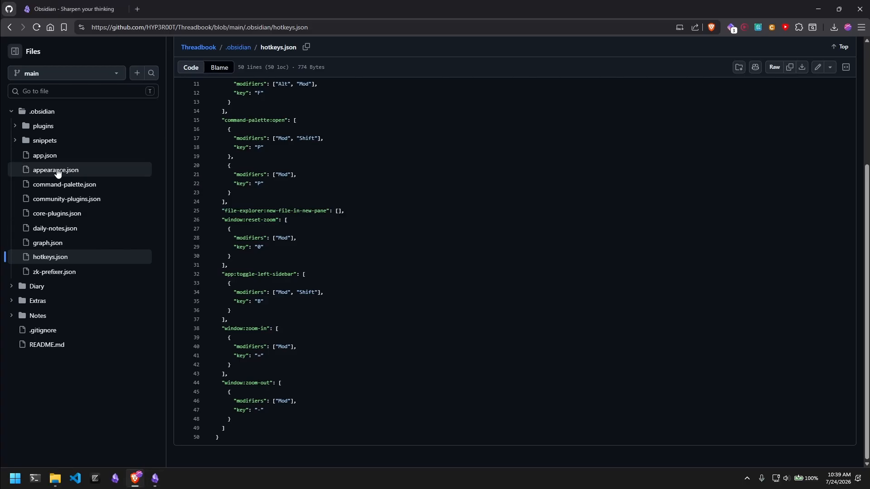
left_click(12, 114)
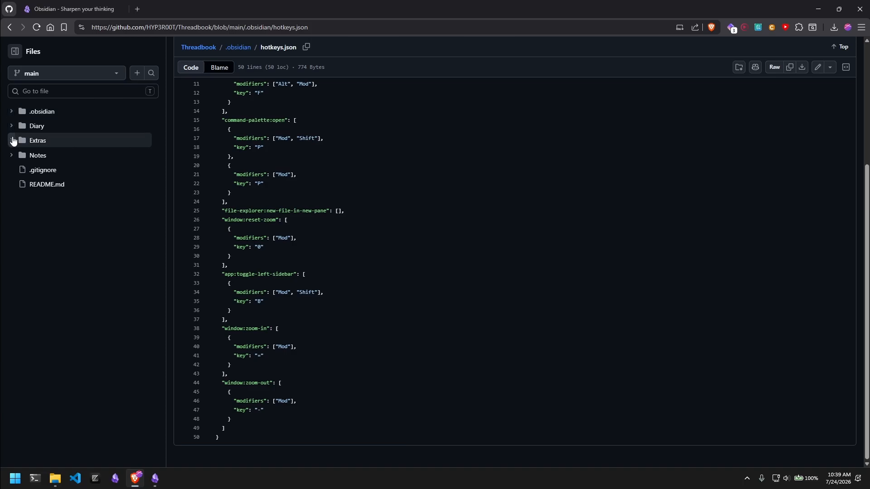
left_click(11, 141)
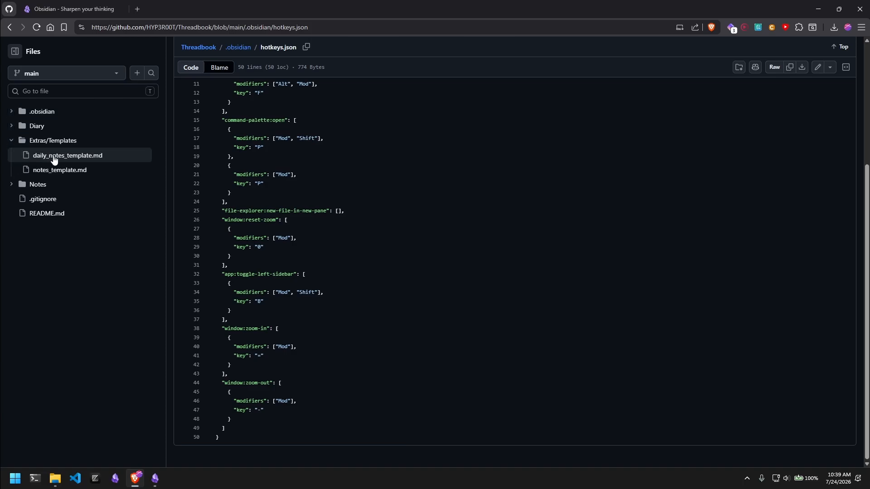
left_click(68, 157)
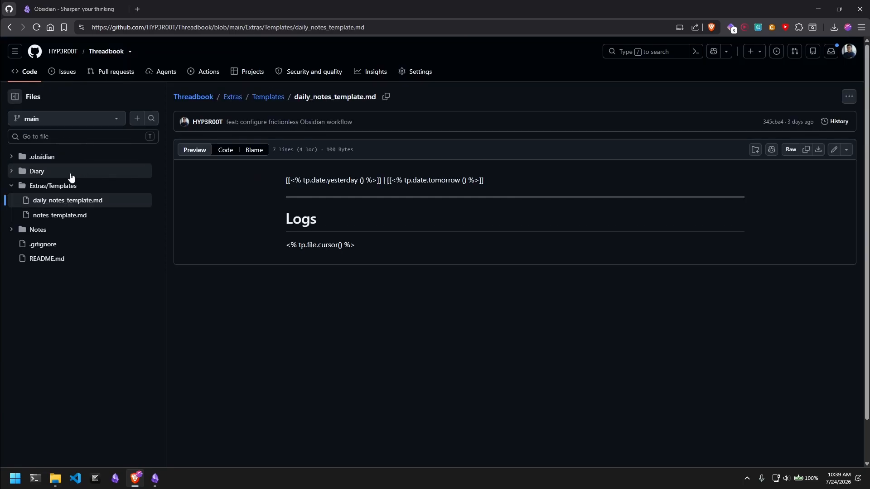
View notes_template.md in the repository, and back in Obsidian show the 2026-07-24 note in reading view.
left_click(81, 216)
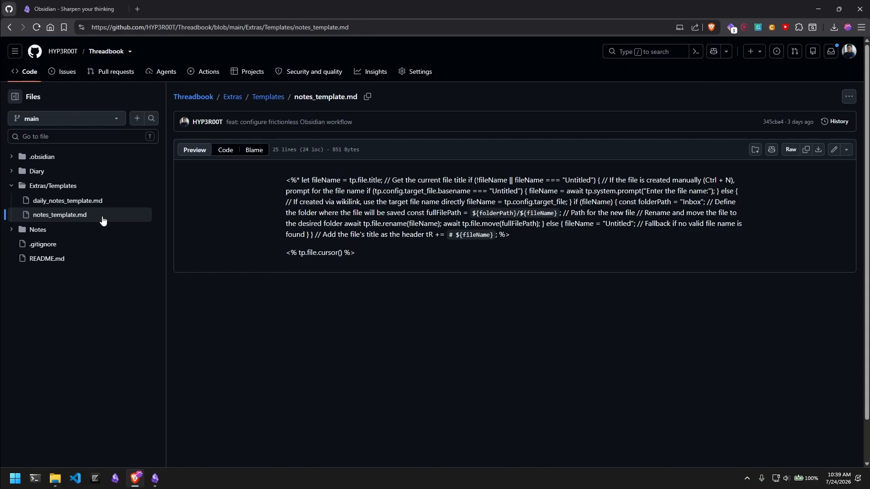
key("alt+Tab")
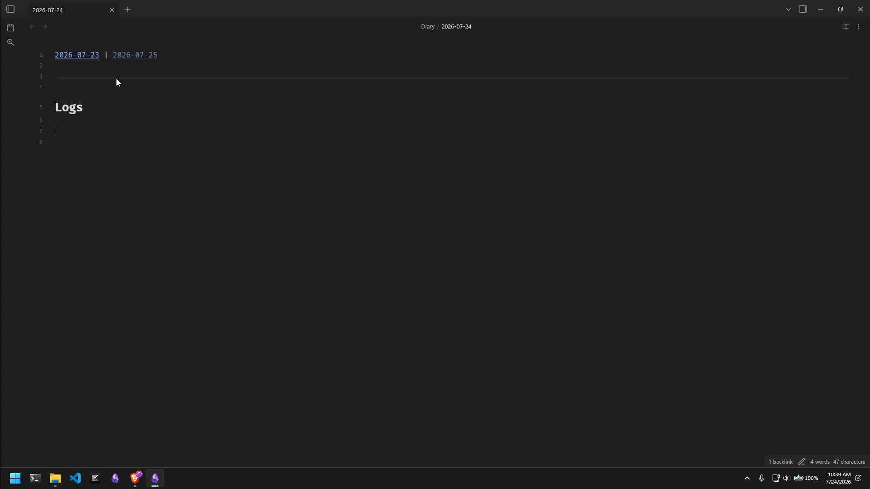
key("ctrl+e")
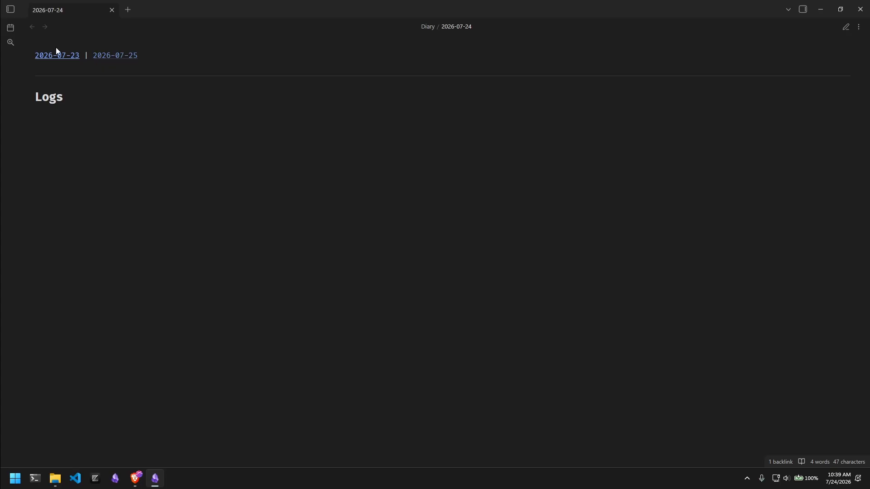
Follow the daily notes' date links back to 2026-07-21 and forward again to 2026-07-24.
left_click(59, 56)
left_click(59, 56)
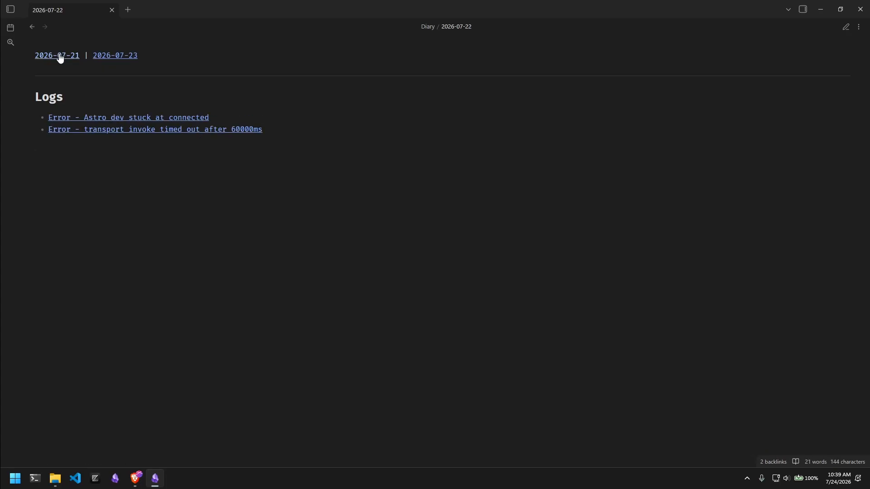
left_click(60, 56)
left_click(105, 56)
left_click(104, 56)
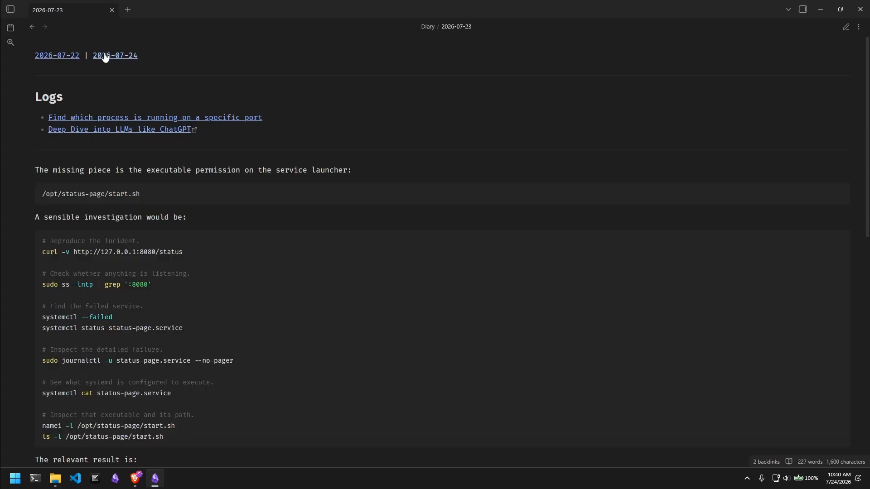
left_click(104, 56)
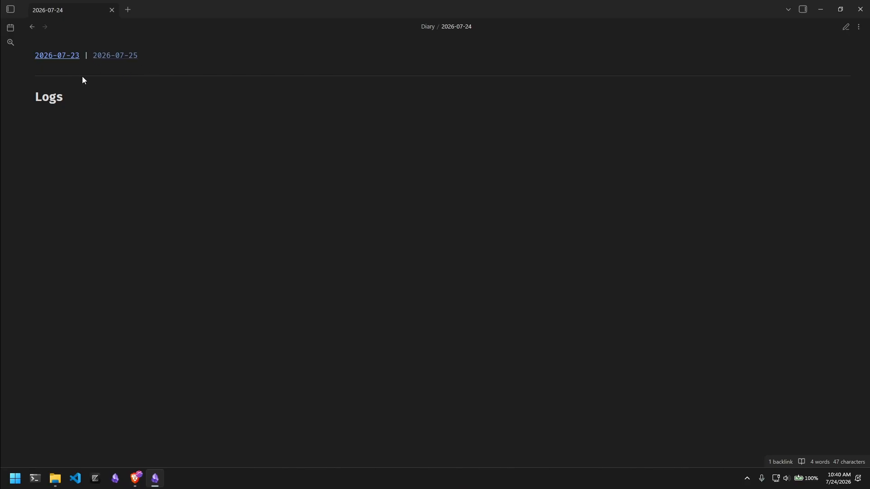
Open the 2026-07-23 daily note from its link and skim its contents.
left_click(62, 57)
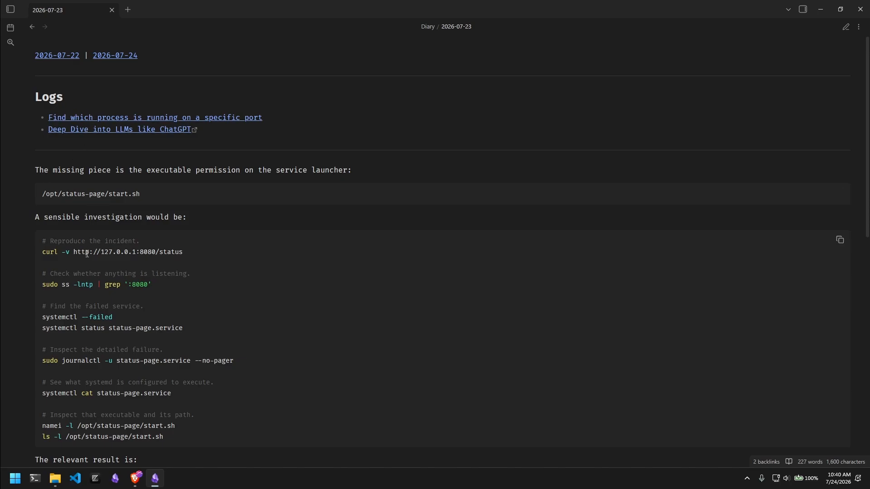
scroll(56, 164, "down", 4)
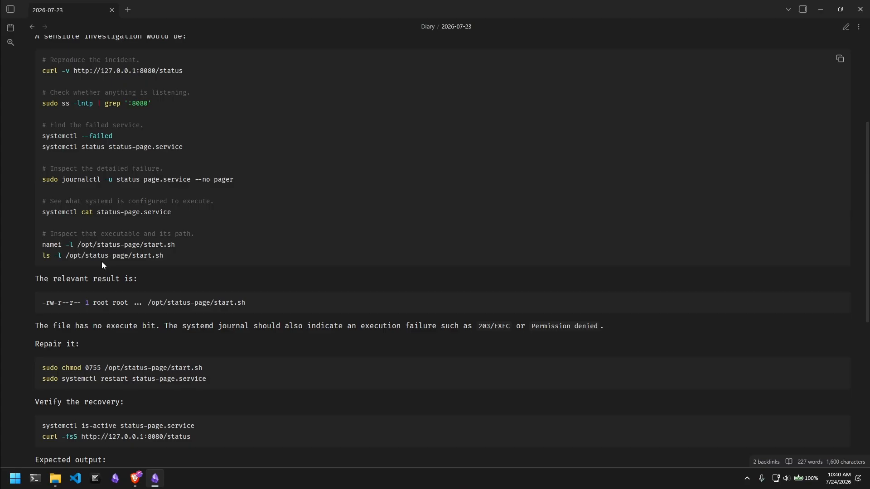
scroll(101, 259, "up", 4)
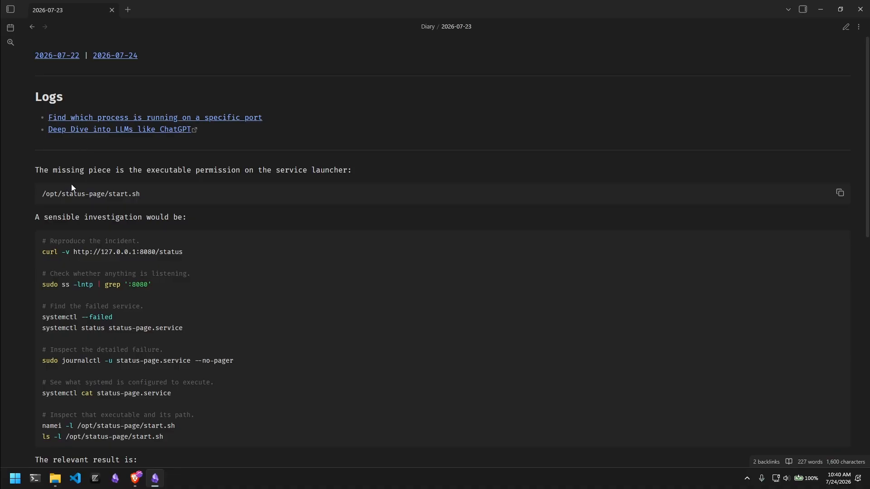
Follow the previous-day links through the diary back to the 2026-07-11 note.
left_click(55, 57)
left_click(63, 56)
left_click(63, 56)
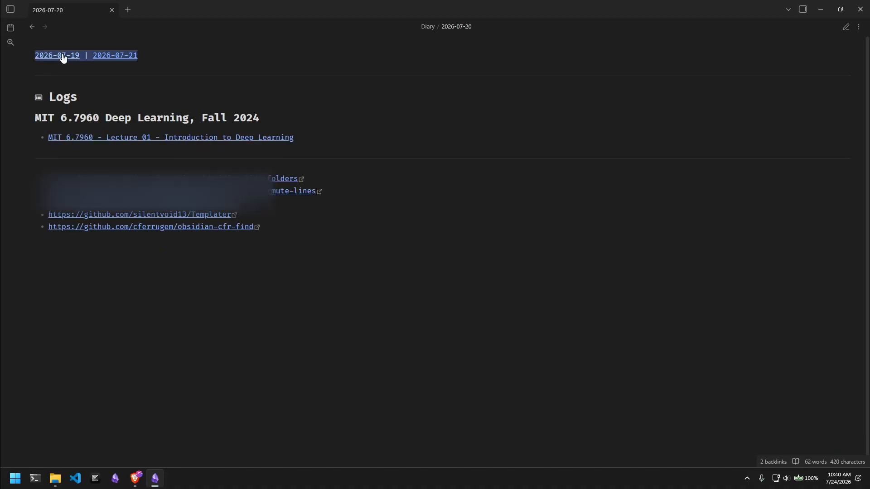
left_click(63, 55)
left_click(63, 56)
left_click(63, 55)
left_click(63, 56)
left_click(63, 55)
left_click(63, 56)
left_click(63, 56)
left_click(63, 56)
left_click(62, 56)
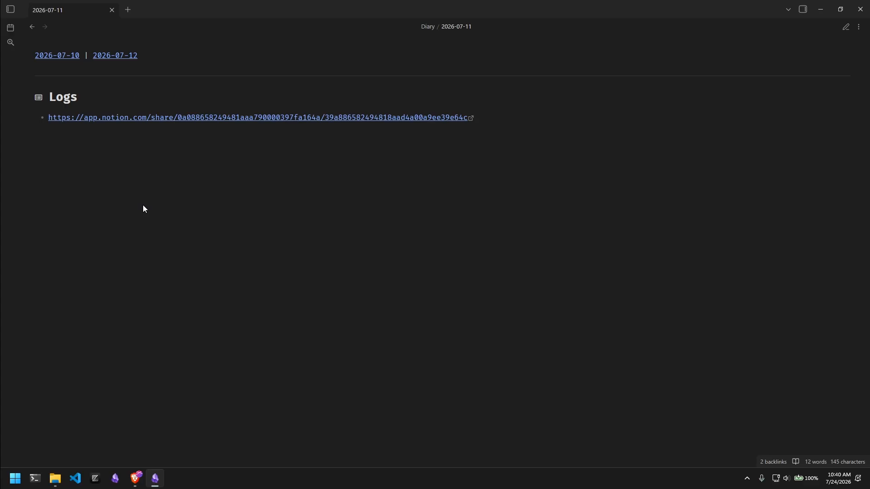
Add a bulleted wikilink to "Kubernetes in Docker" under Logs in today's daily note and create the linked note in a new tab.
key("alt+d")
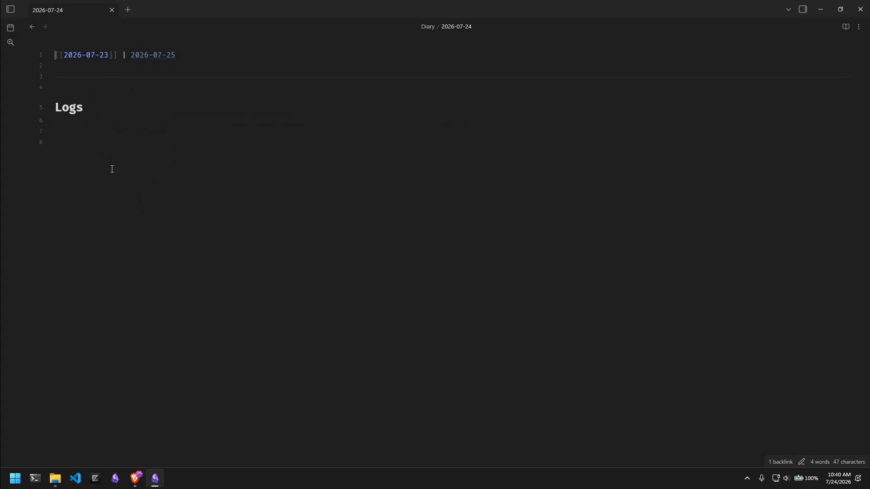
left_click(101, 142)
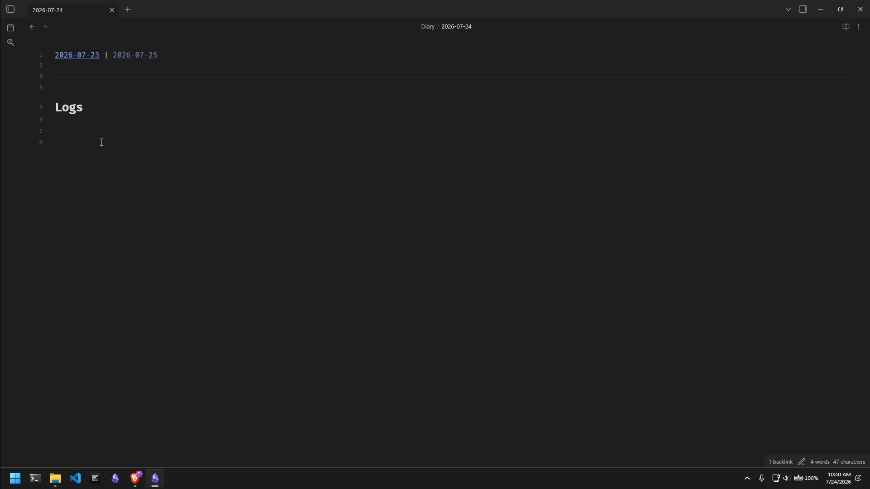
type("- [[")
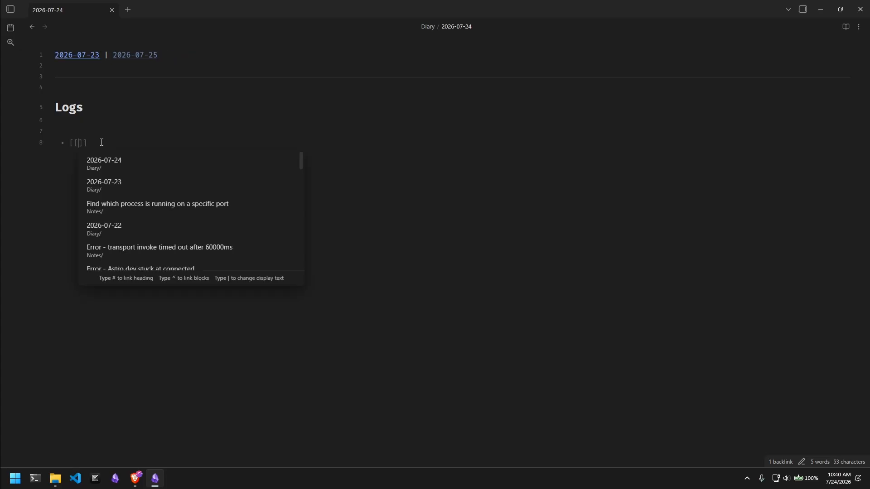
type("Kubernetes in Do")
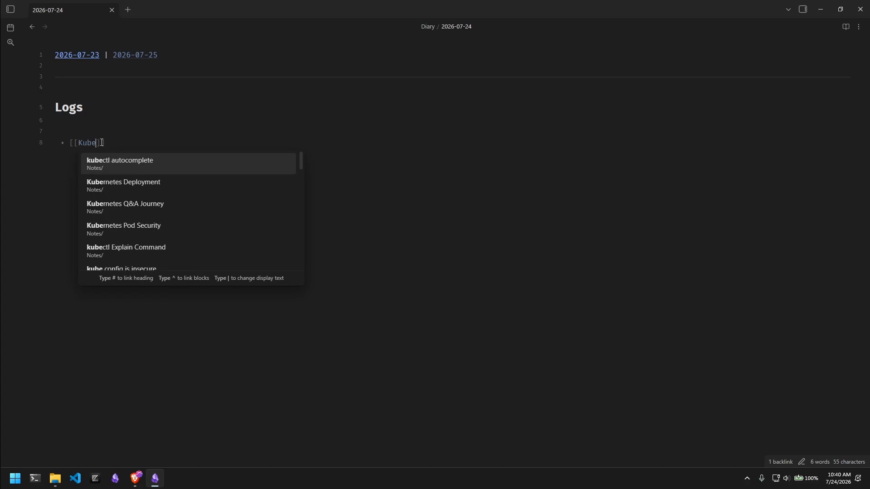
type("cker")
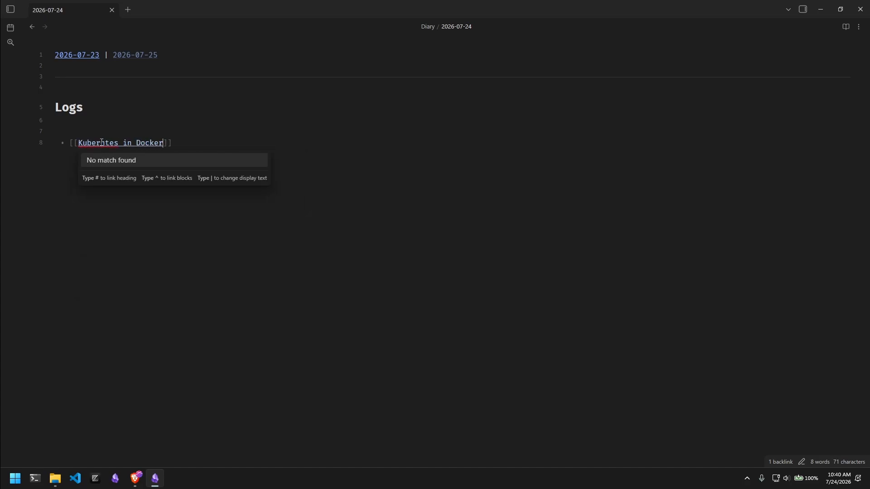
key("Escape")
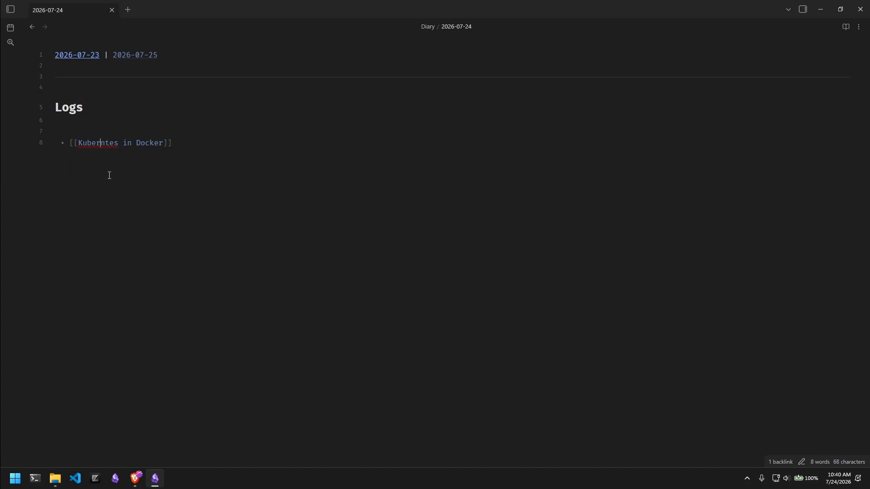
type("e")
key("Escape")
left_click(120, 175)
key("ctrl+Return")
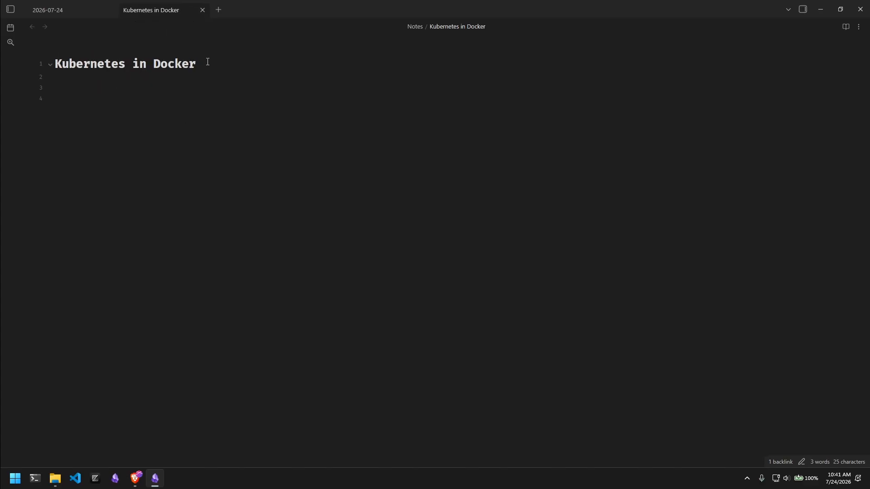
Expand the file sidebar, locate the Kubernetes in Docker note in the Notes folder, and collapse the folder again.
left_click(10, 9)
left_click(69, 58)
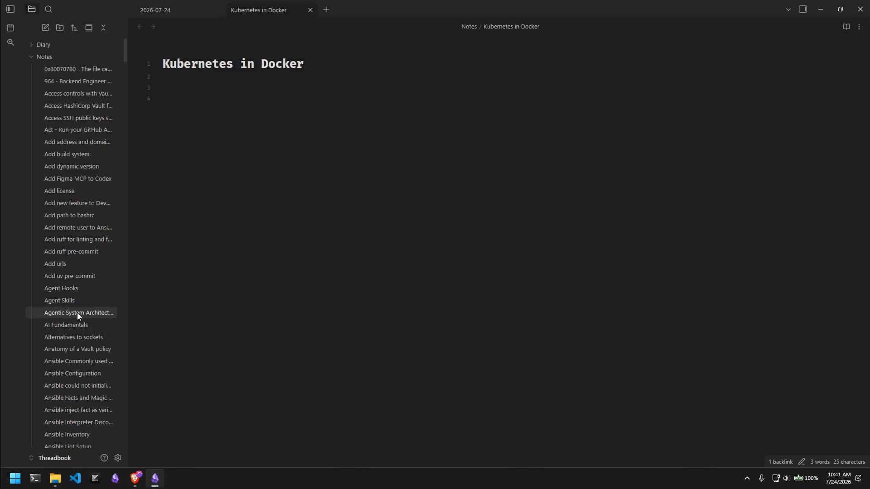
scroll(77, 318, "down", 15)
scroll(82, 335, "down", 6)
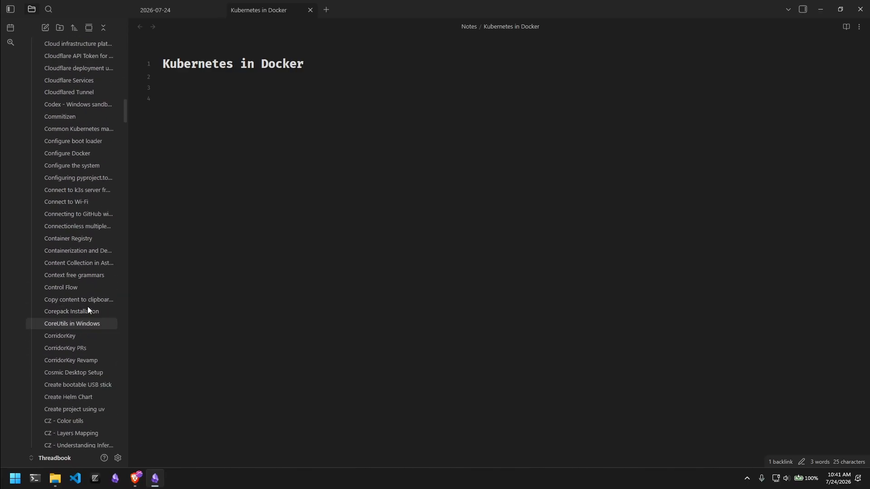
left_click_drag(125, 115, 122, 252)
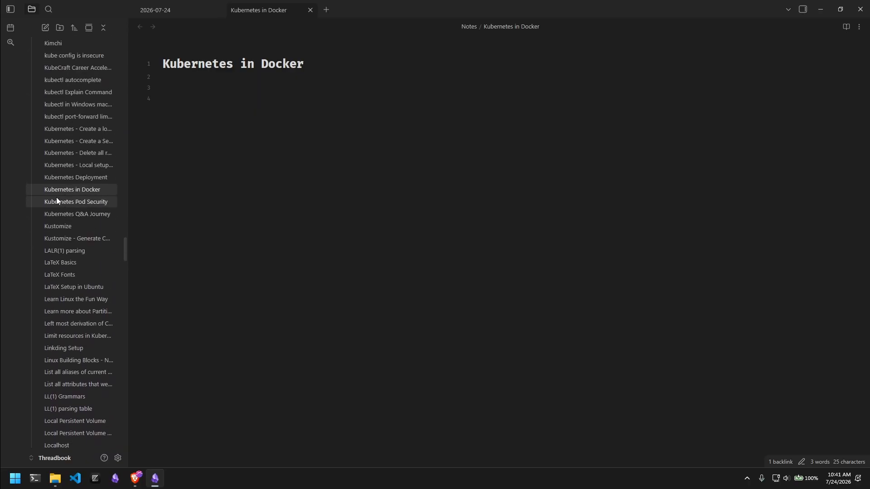
scroll(125, 253, "up", 1)
left_click_drag(125, 254, 118, 43)
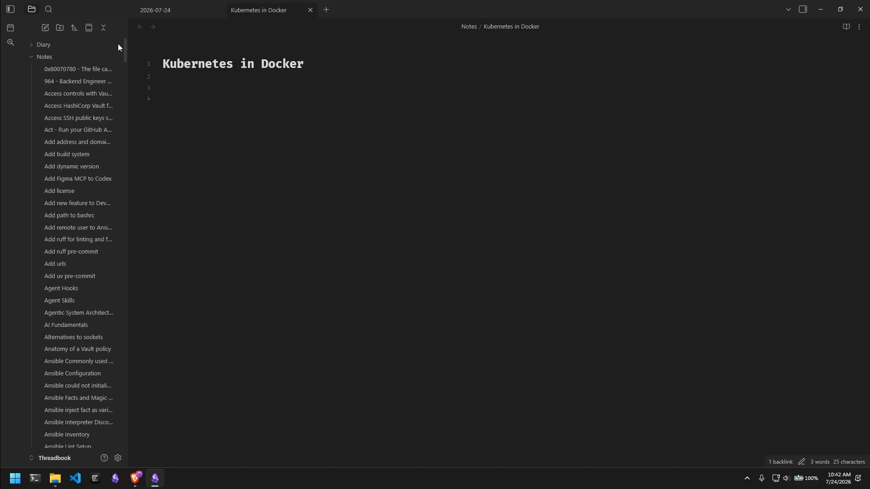
left_click(29, 56)
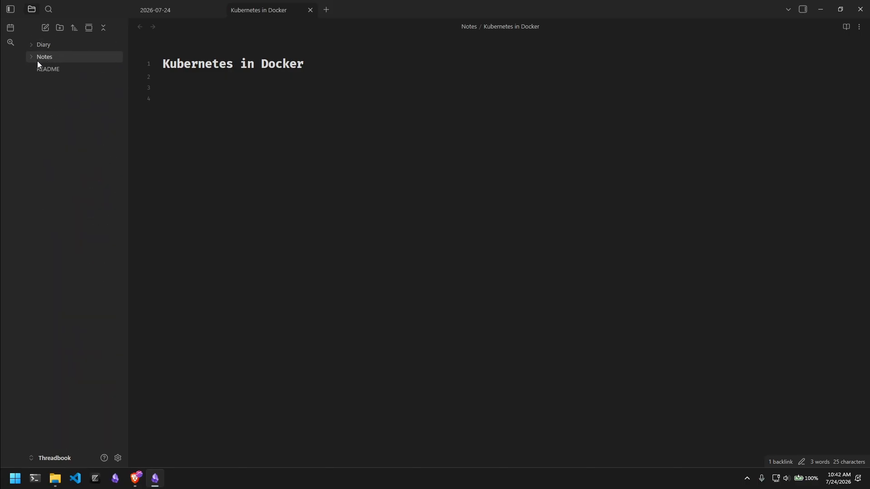
Write "This is awesome" below the heading of the Kubernetes in Docker note.
left_click(211, 91)
type("This is ")
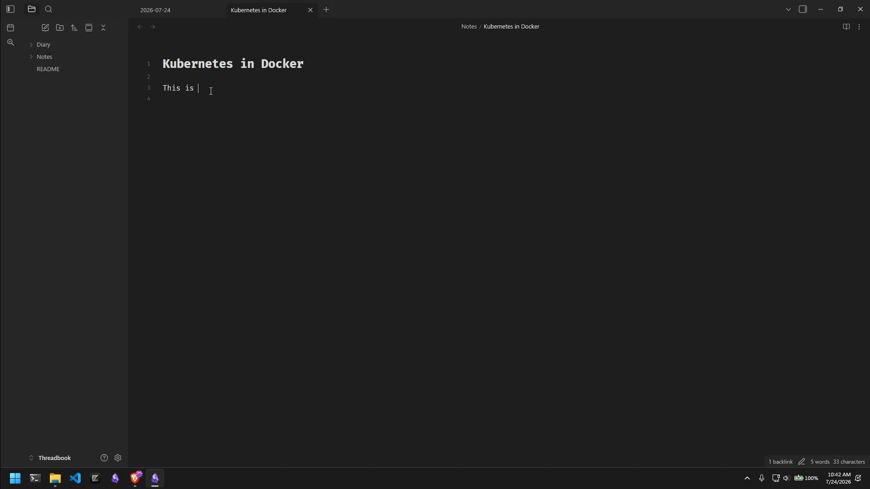
type("awesome")
In the 2026-07-24 daily note, add the line "Write it over here" below the bulleted link, separated by a blank line.
key("ctrl+Tab")
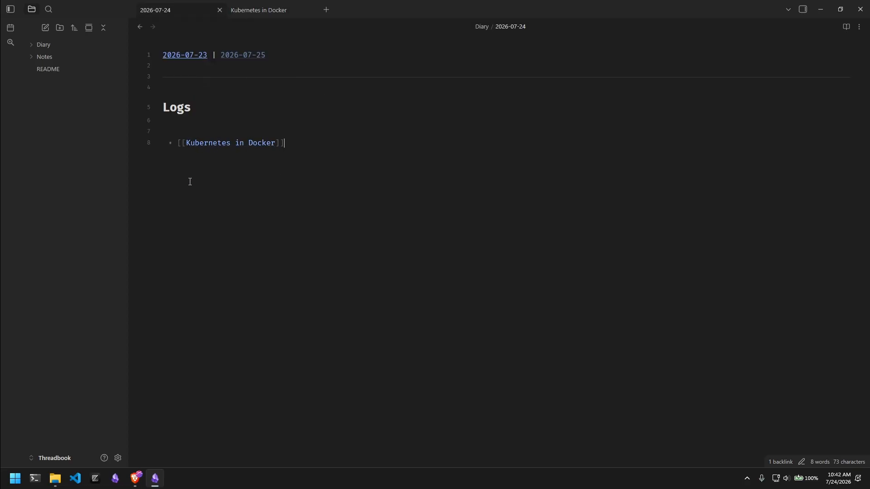
key("Return")
key("Return")
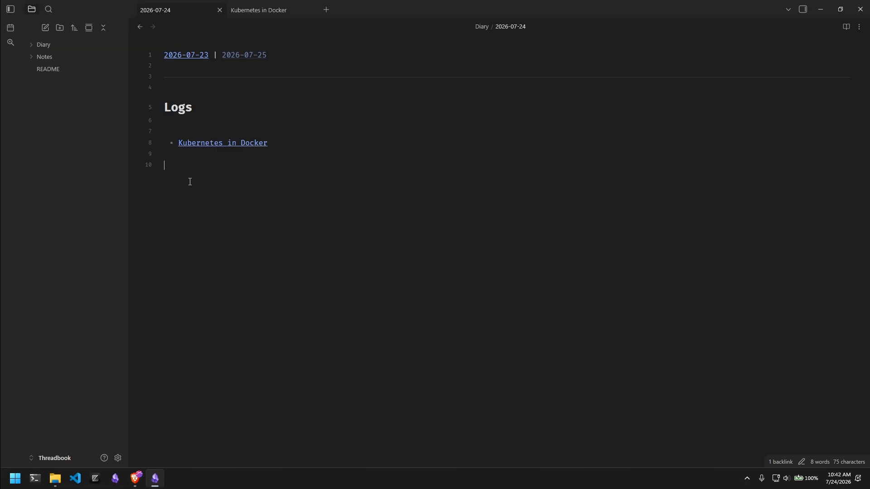
type("Write it over here")
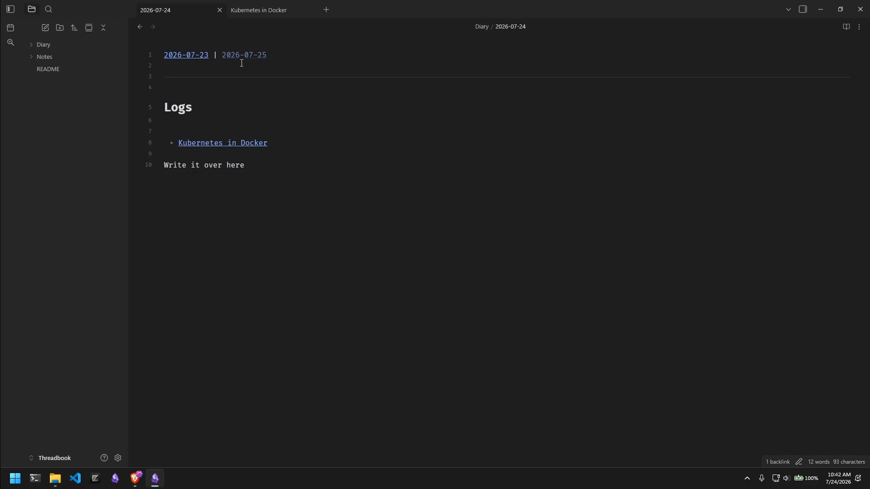
Revisit the Kubernetes in Docker note, collapse the file sidebar, and return to the 2026-07-24 note.
left_click(270, 13)
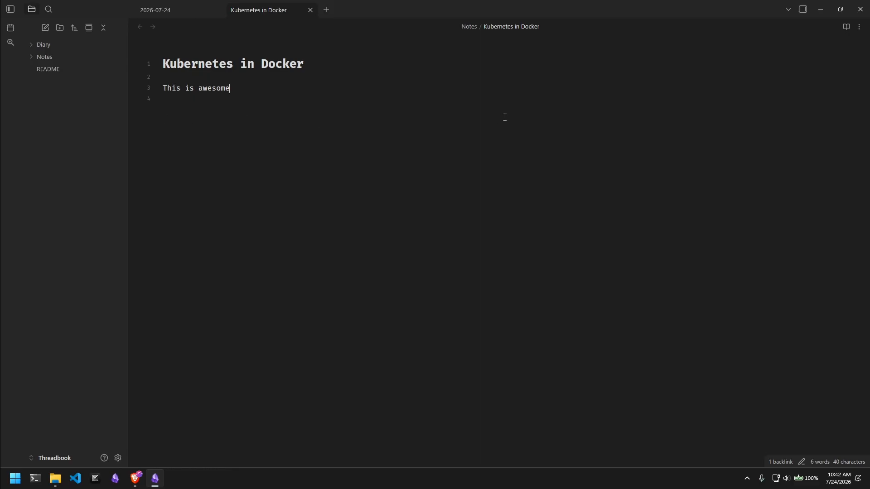
left_click(10, 9)
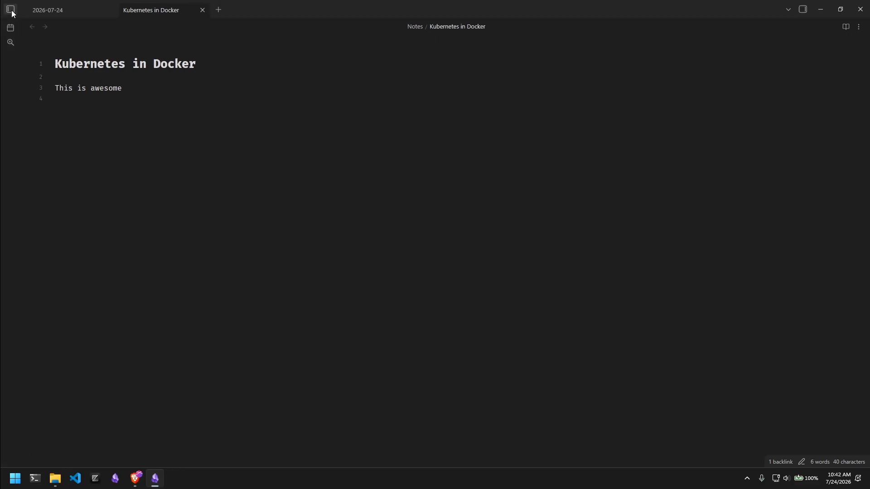
left_click(58, 9)
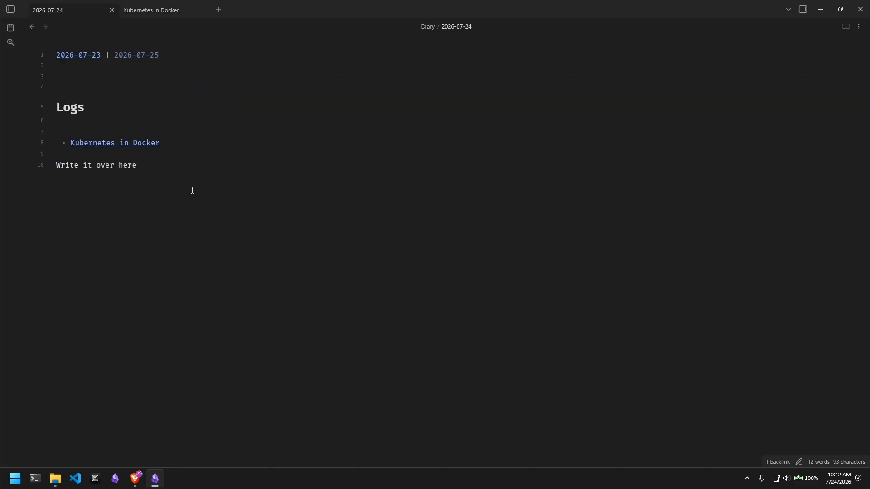
Search the vault for "mkdocs" and open the MkDocs Setup note.
left_click(10, 45)
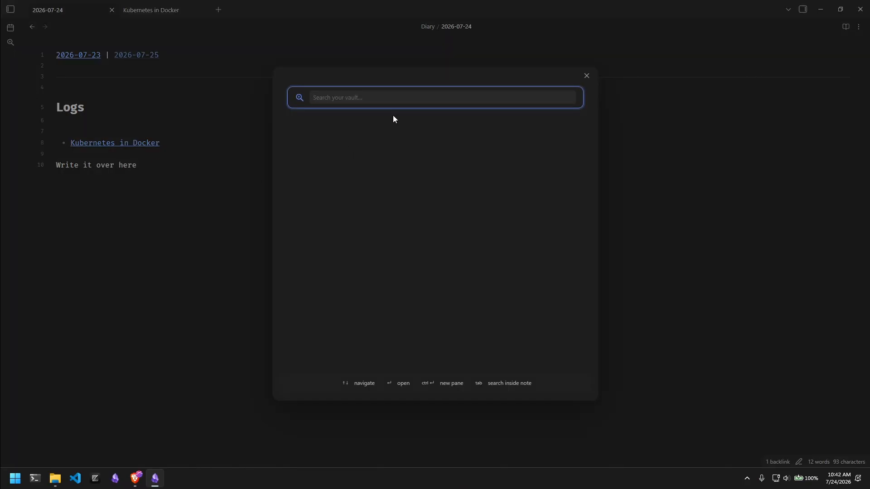
left_click(587, 76)
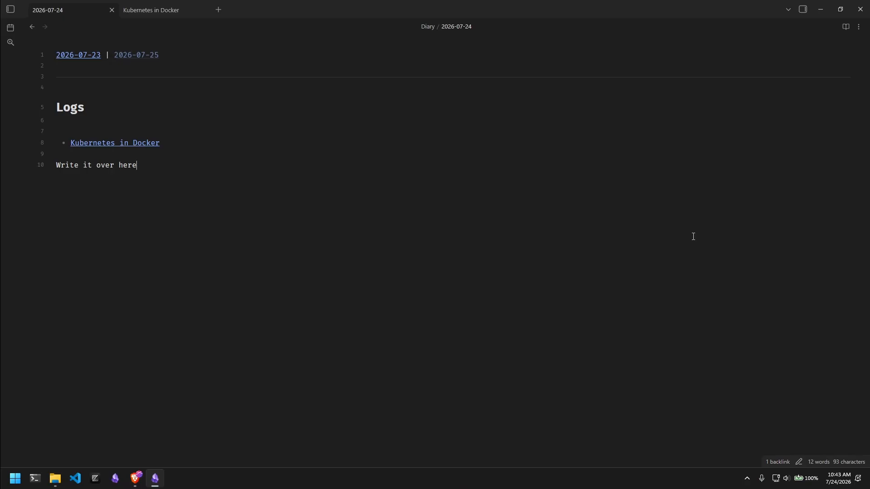
key("ctrl+o")
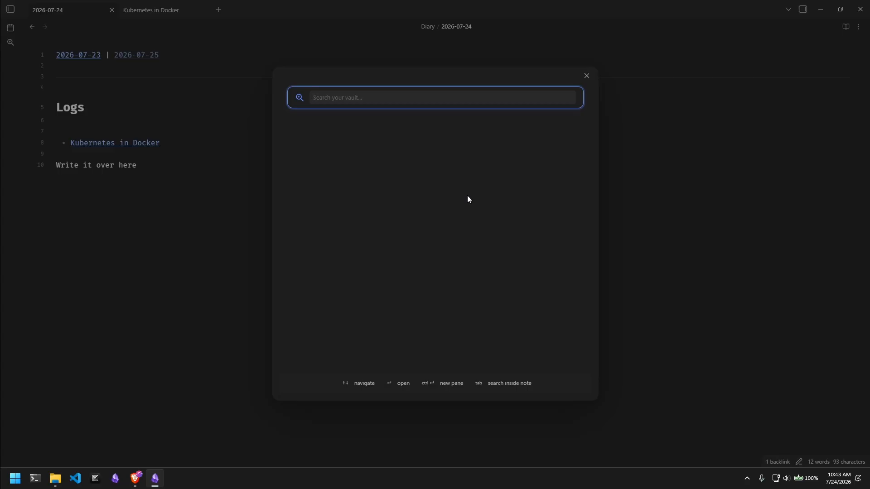
type("mkdocs")
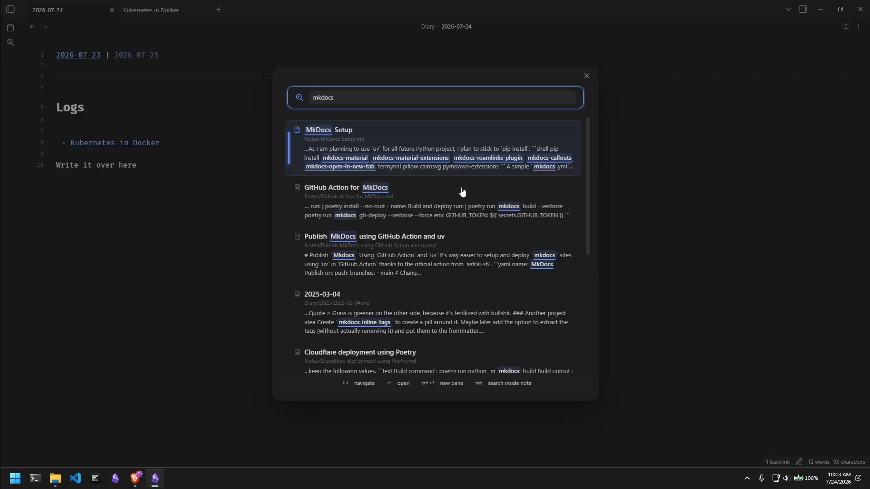
left_click(370, 133)
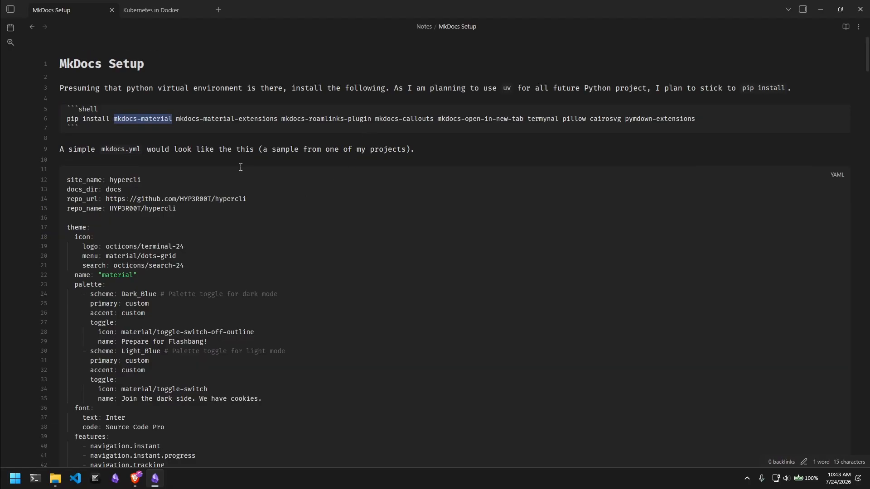
Skim the MkDocs Setup note from its YAML and CSS samples down to the reference links at its end.
scroll(277, 235, "down", 10)
scroll(208, 334, "down", 20)
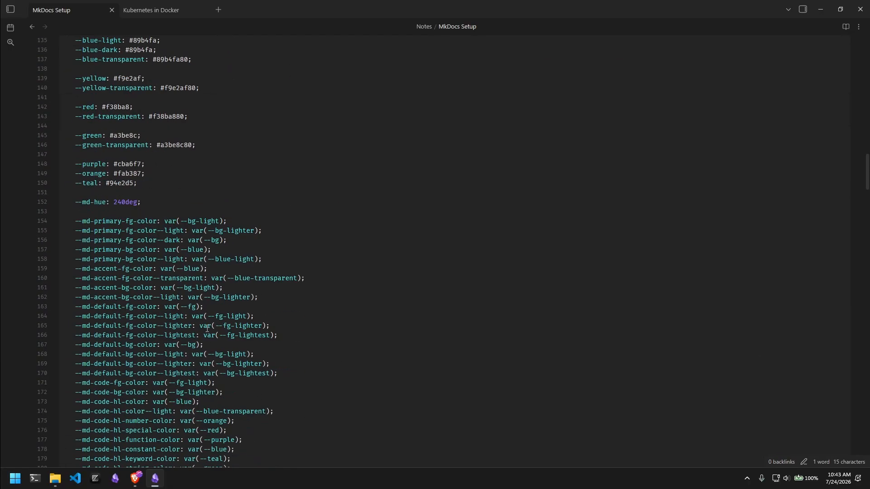
scroll(207, 328, "up", 5)
scroll(207, 328, "down", 20)
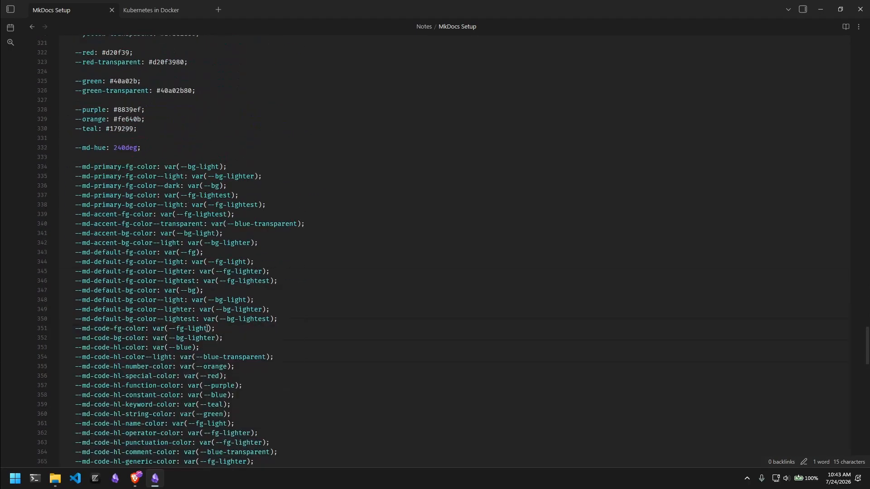
scroll(207, 328, "down", 17)
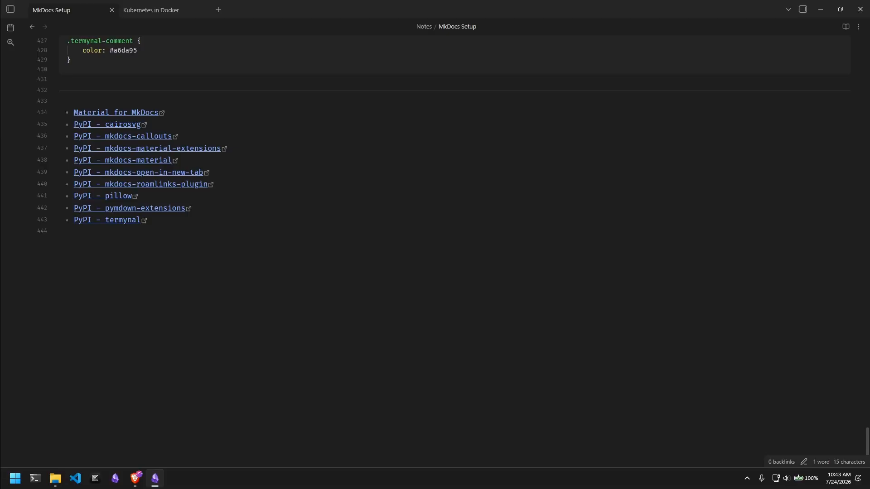
Search the vault for "kubern", view the Kubernetes Deployment note, and return to today's daily note.
key("ctrl+o")
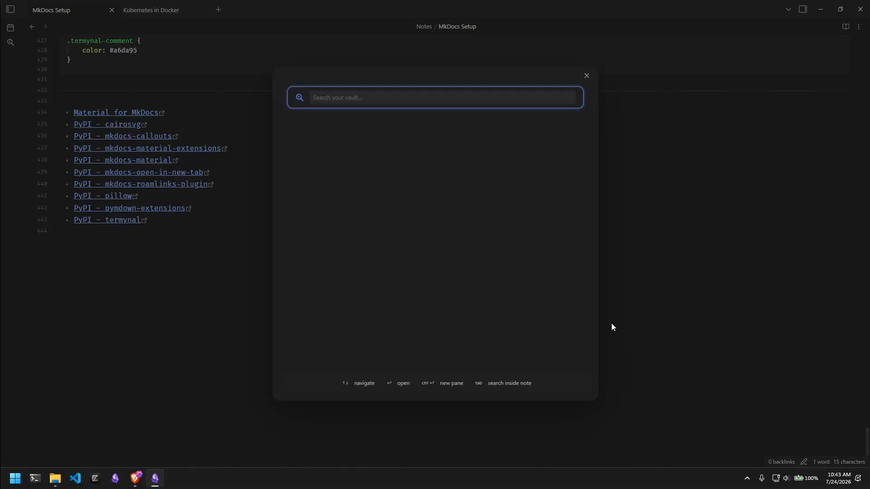
type("kubern")
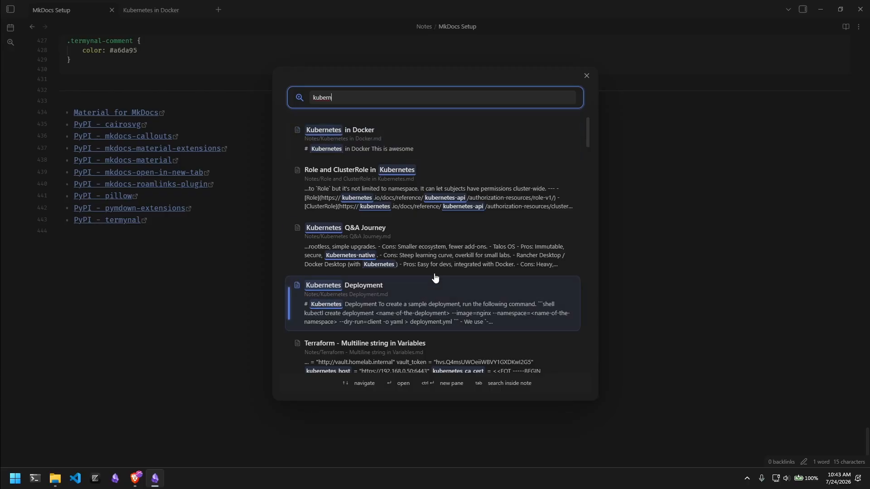
left_click(383, 303)
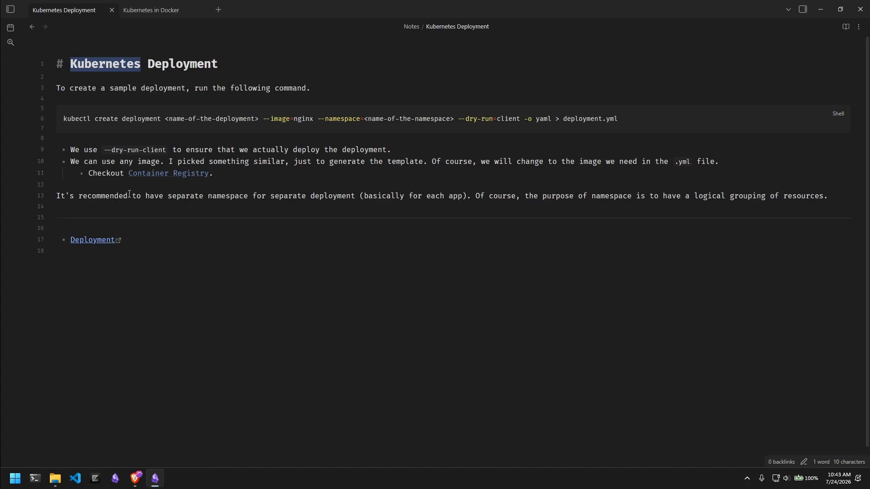
key("alt+d")
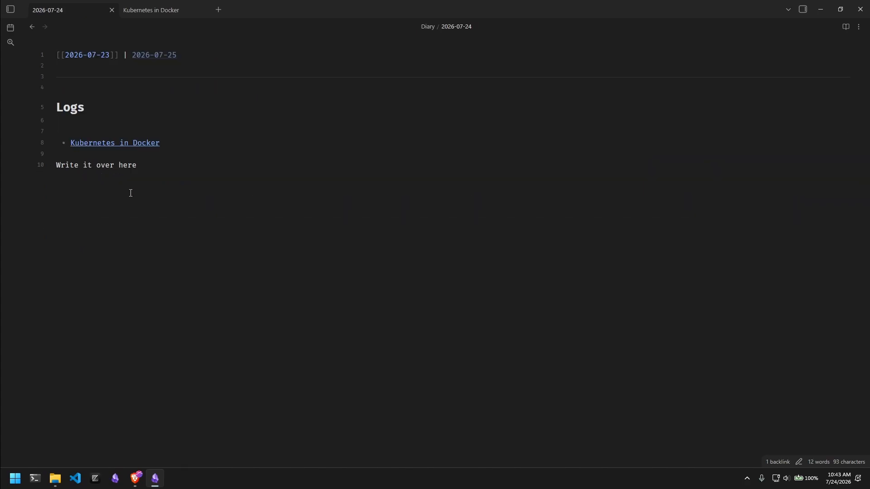
Search the vault for "termina" and open the DevOps Terminal Playbook note from the results.
key("ctrl+o")
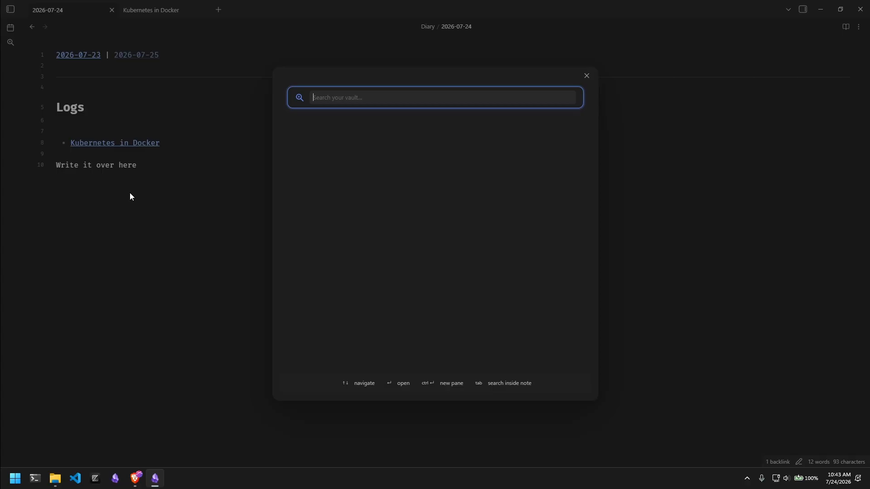
type("termina")
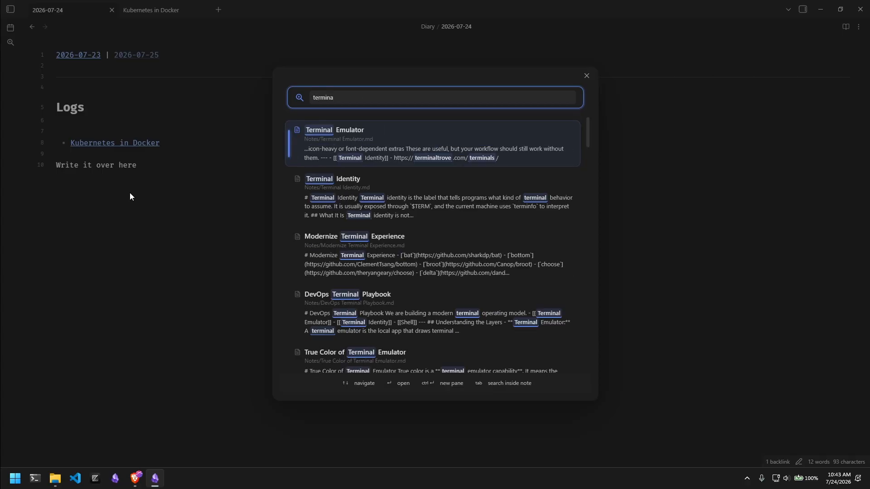
key("Down")
key("Down")
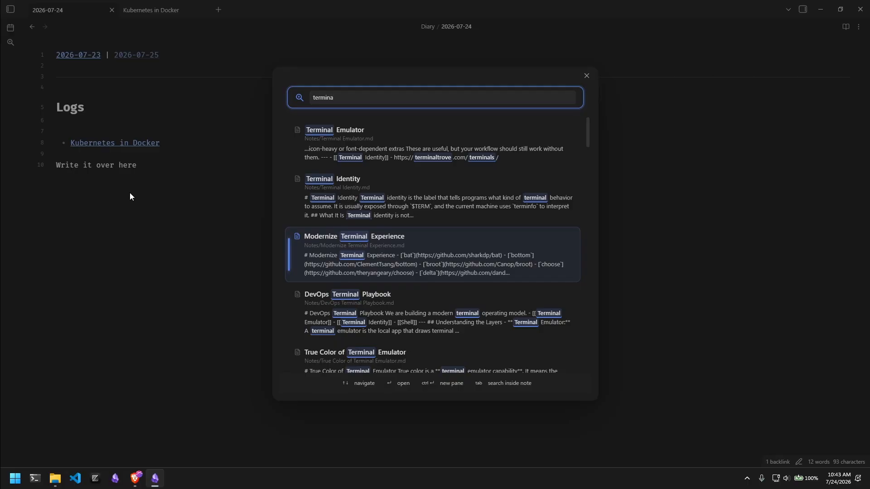
key("Down")
key("Return")
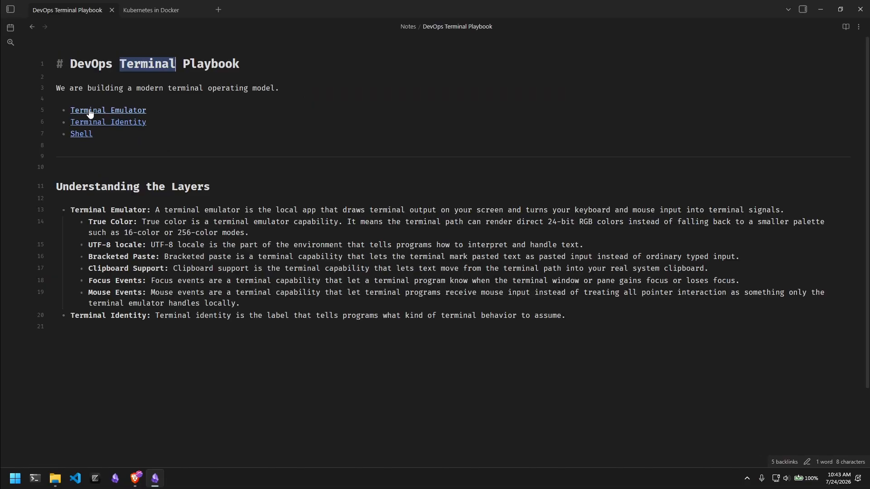
Open the linked Terminal Emulator note in its own tab and compare it with the DevOps Terminal Playbook.
left_click(156, 111)
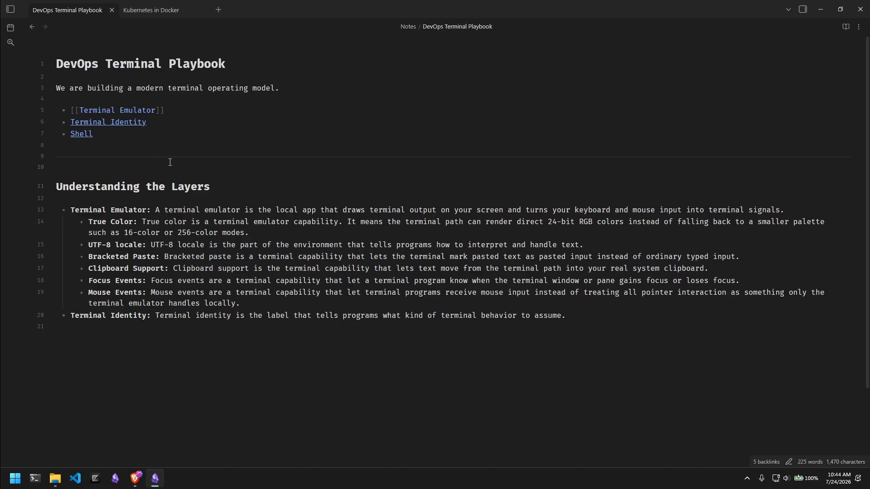
key("ctrl+Return")
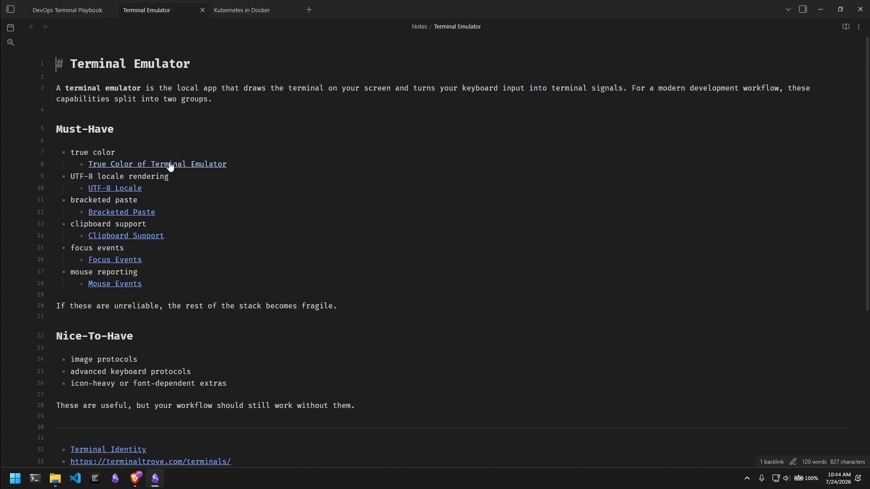
key("ctrl+shift+Tab")
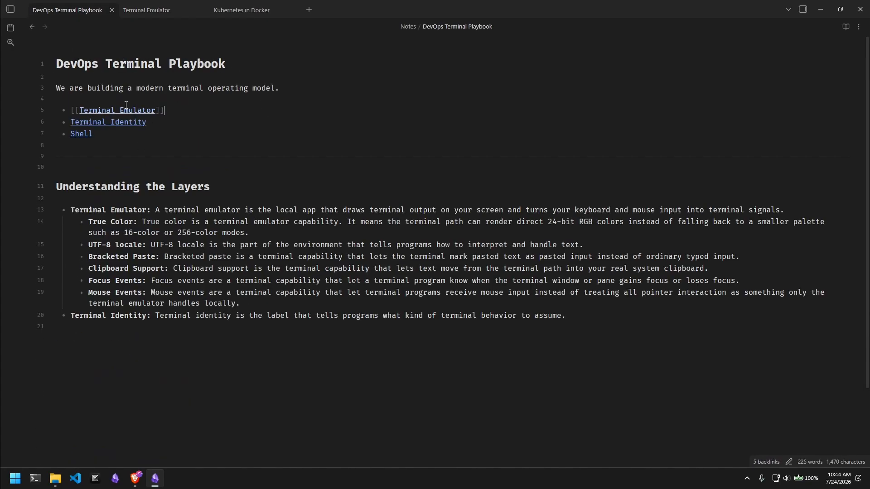
key("ctrl+Tab")
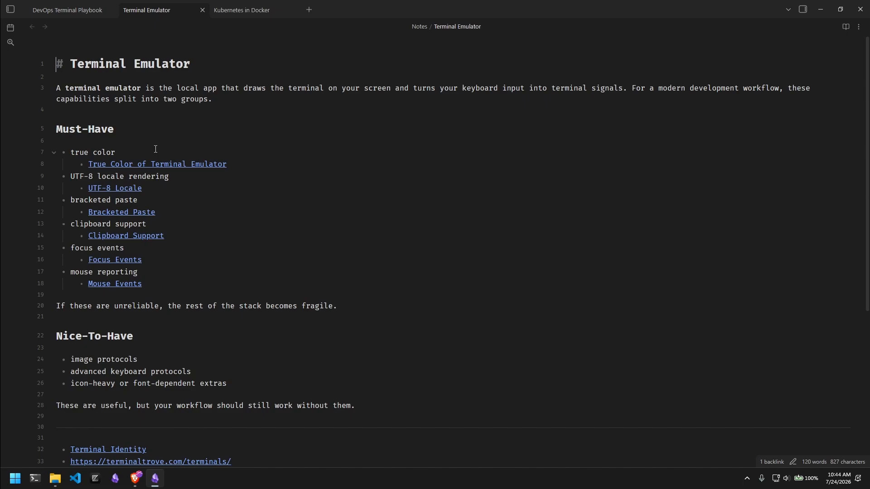
From the Must-Have list of the Terminal Emulator note, open the linked UTF-8 Locale note in a new tab.
left_click(289, 163)
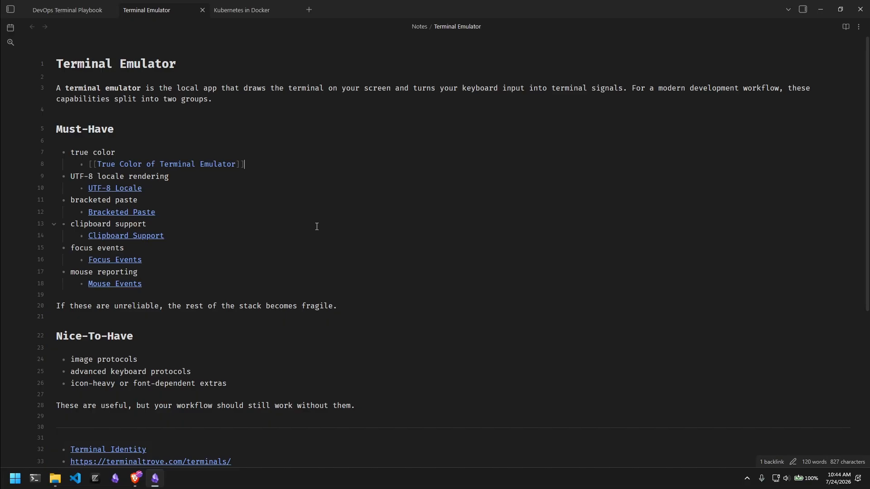
key("Down")
key("Down")
key("ctrl+Return")
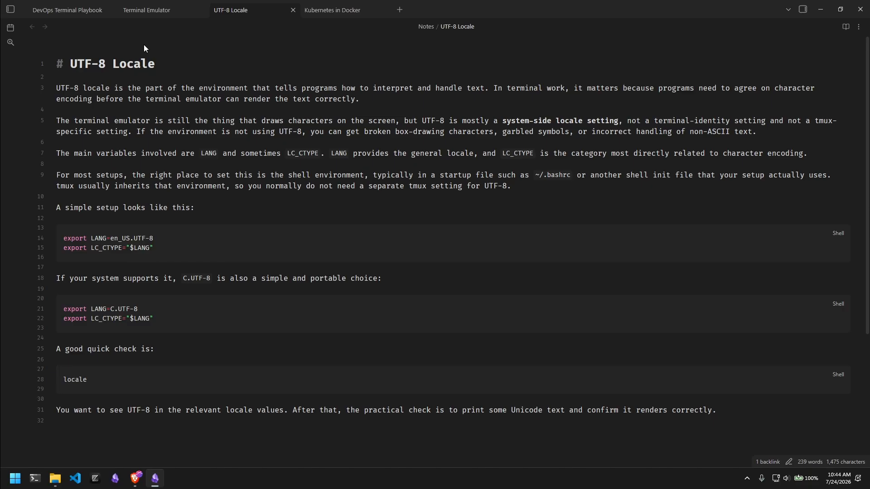
Reveal the file sidebar, look through the contents of the Notes folder, and hide the sidebar again.
left_click(10, 10)
left_click(44, 56)
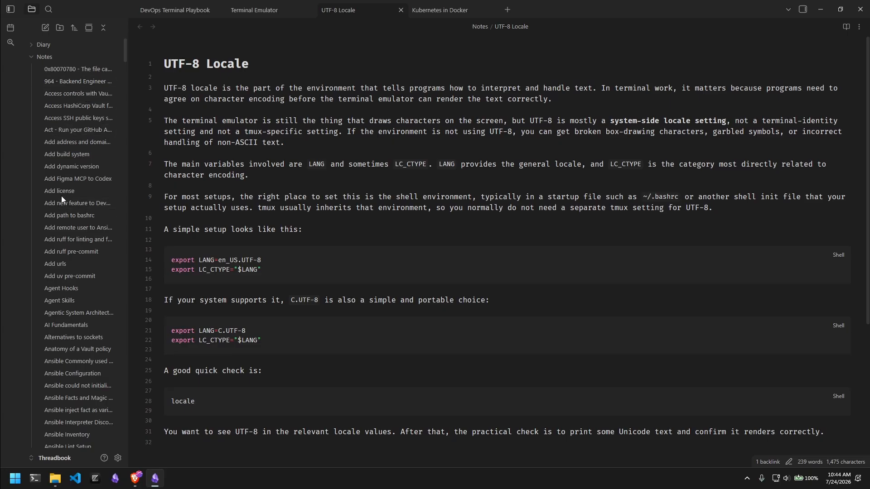
left_click(39, 57)
left_click(10, 9)
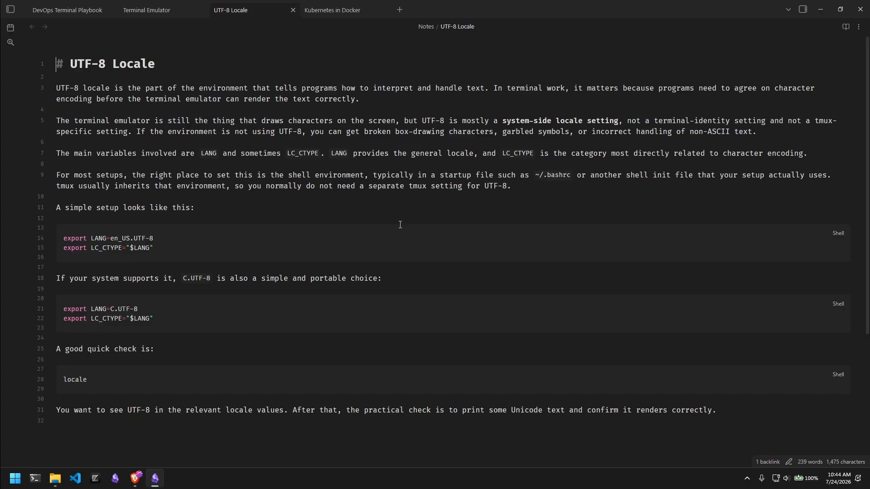
Show the file sidebar and bring up the CSS snippets section of the Appearance settings.
left_click(10, 9)
left_click(118, 458)
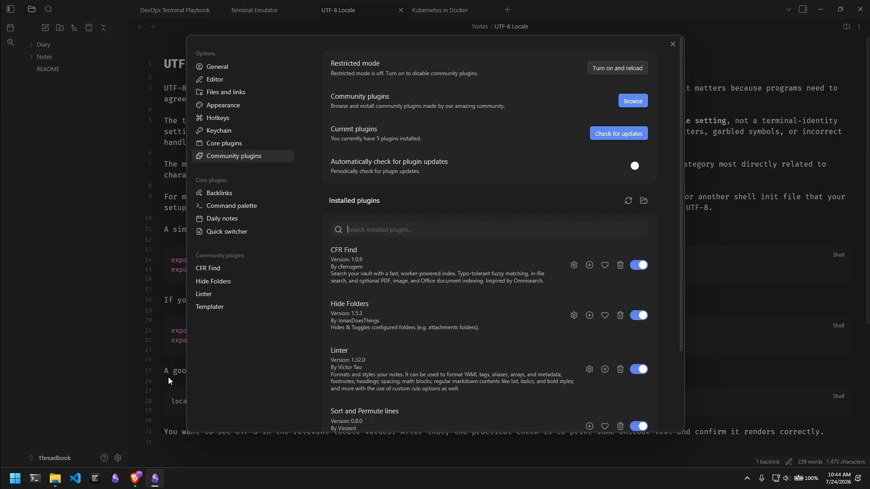
left_click(249, 105)
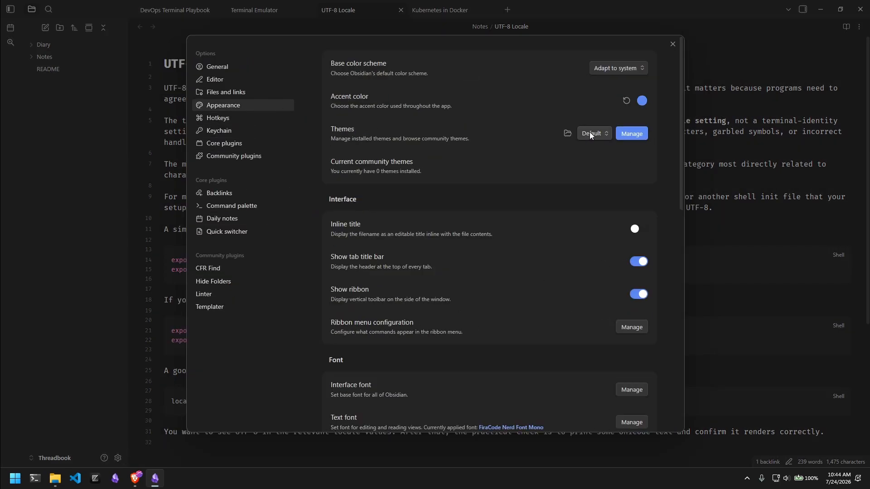
scroll(458, 254, "down", 10)
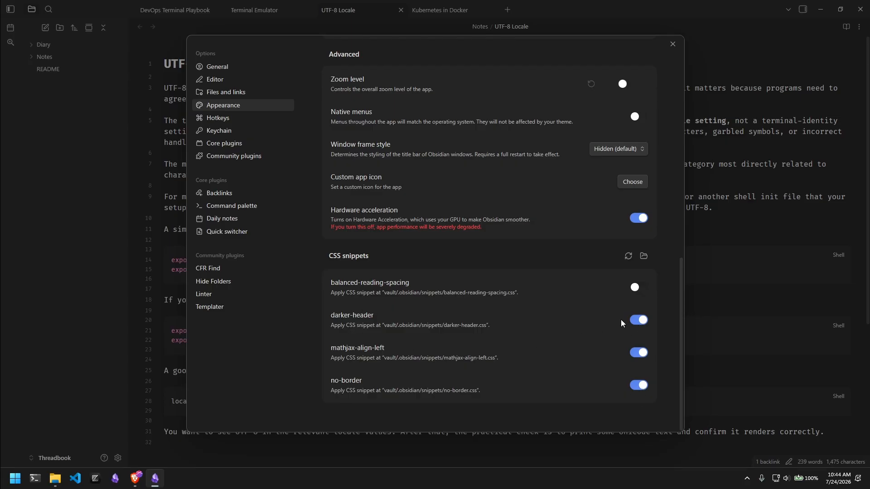
Switch the no-border and darker-header CSS snippets off and on again, one after the other.
left_click(637, 386)
left_click(642, 389)
left_click(634, 320)
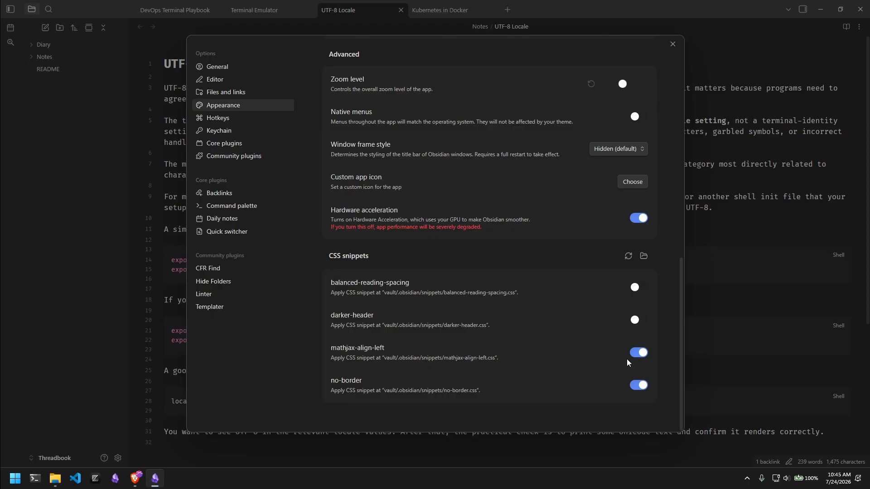
left_click(642, 320)
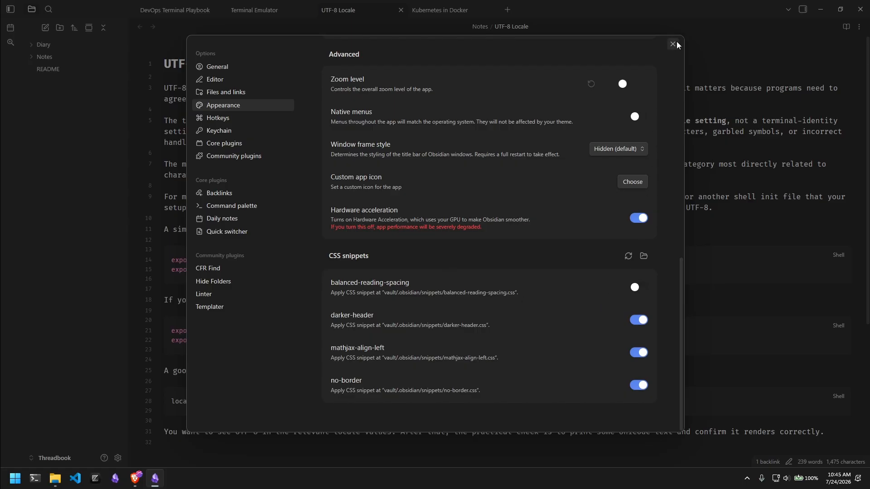
Review the theme options, check the startup time breakdown in the General settings, and close the settings.
scroll(566, 183, "up", 8)
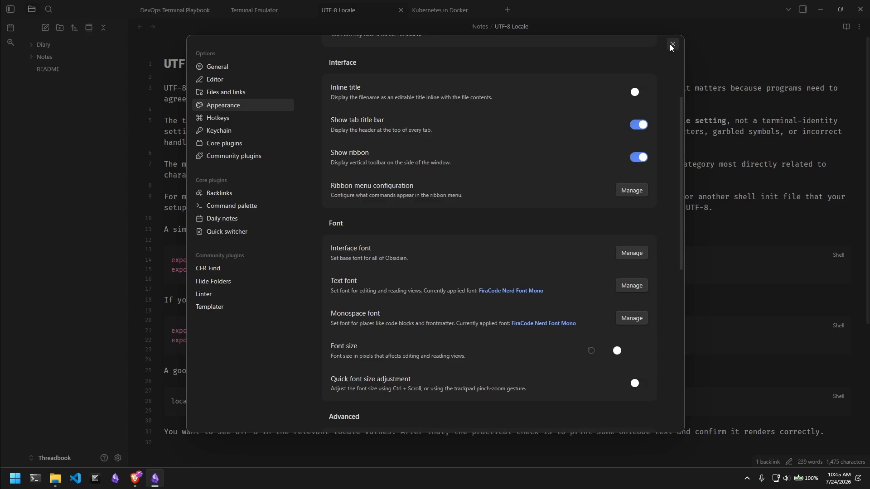
scroll(618, 208, "up", 3)
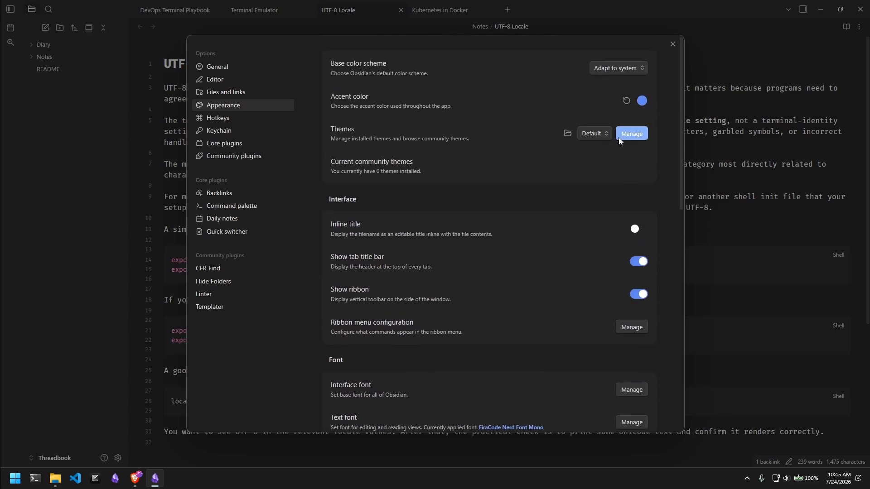
left_click(267, 71)
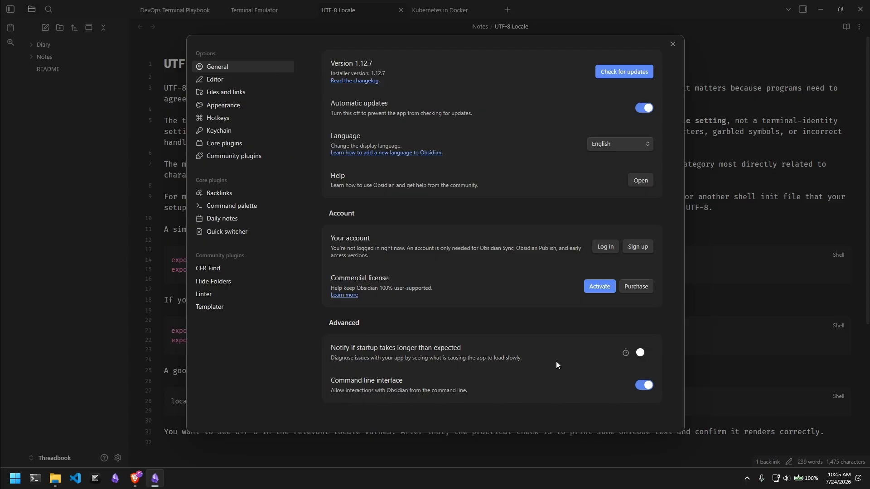
left_click(625, 352)
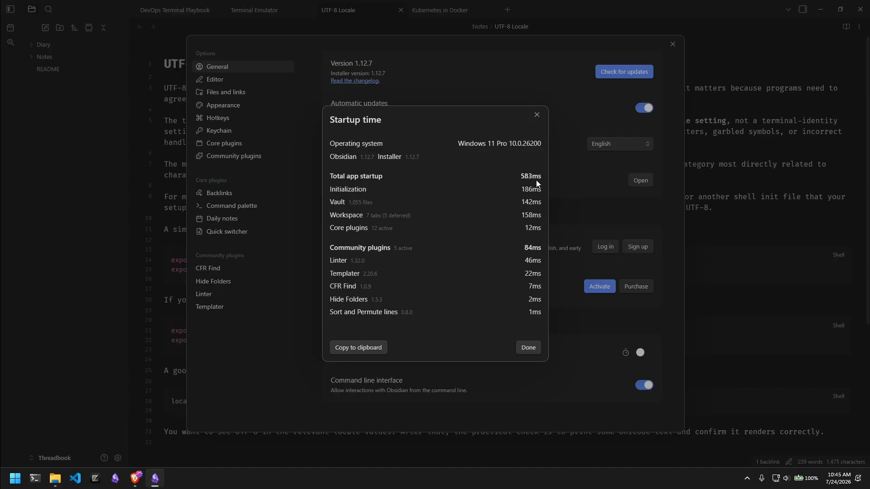
left_click(537, 114)
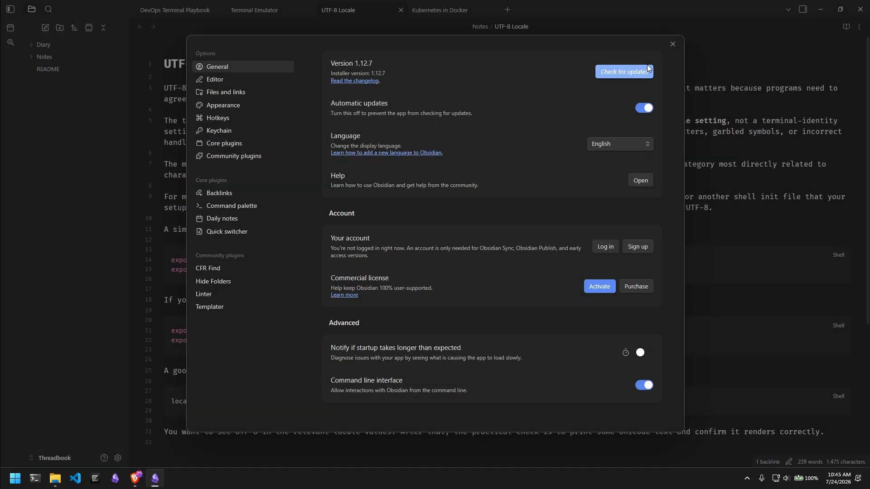
left_click(672, 44)
Close and relaunch Obsidian, and review the General settings including the command line interface option.
left_click(855, 17)
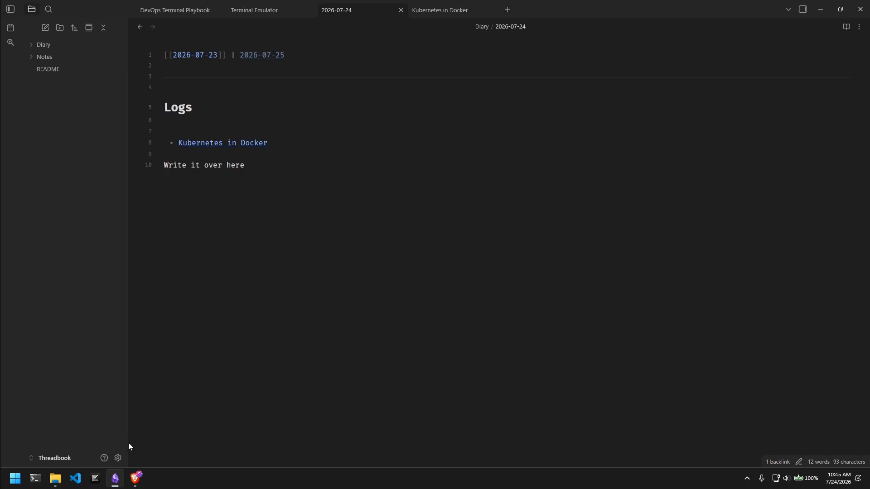
left_click(119, 458)
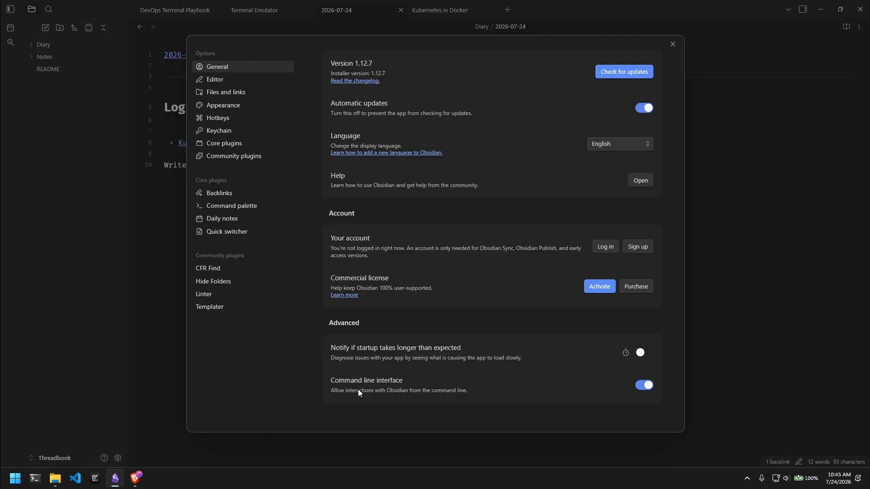
left_click(672, 45)
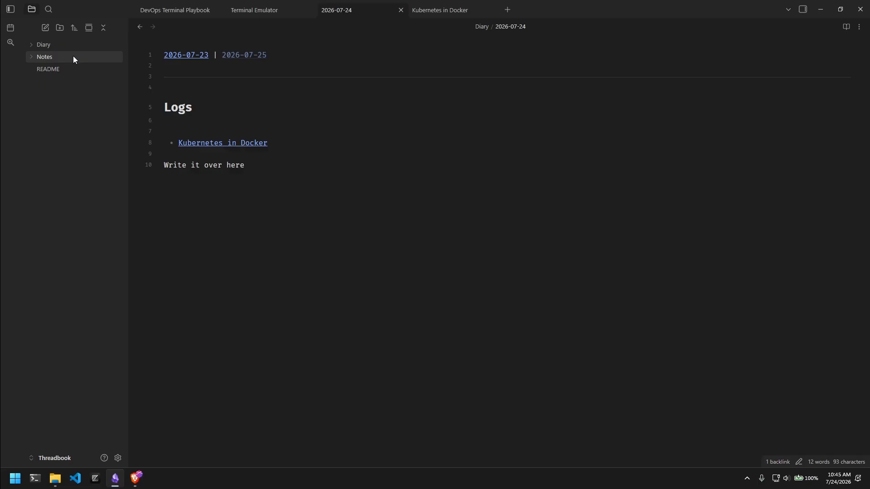
Expand the Diary and Notes folders in turn to view their contents, collapsing each one again.
left_click(57, 44)
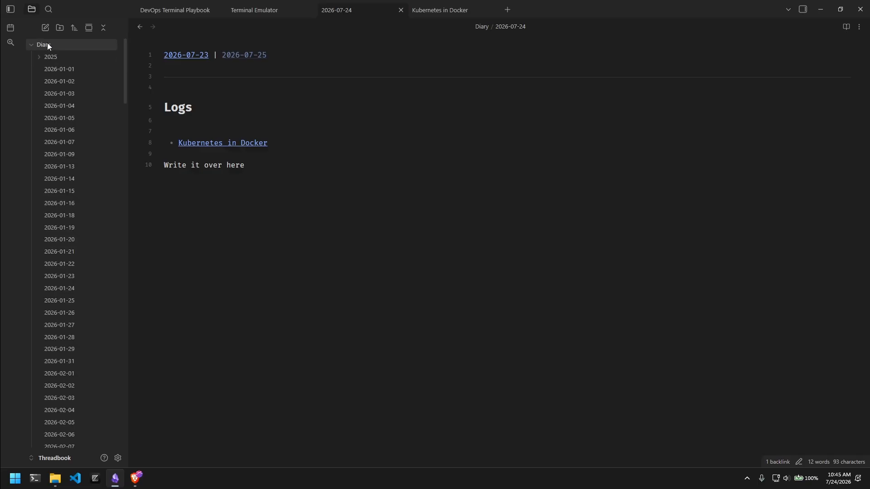
left_click(58, 43)
left_click(66, 56)
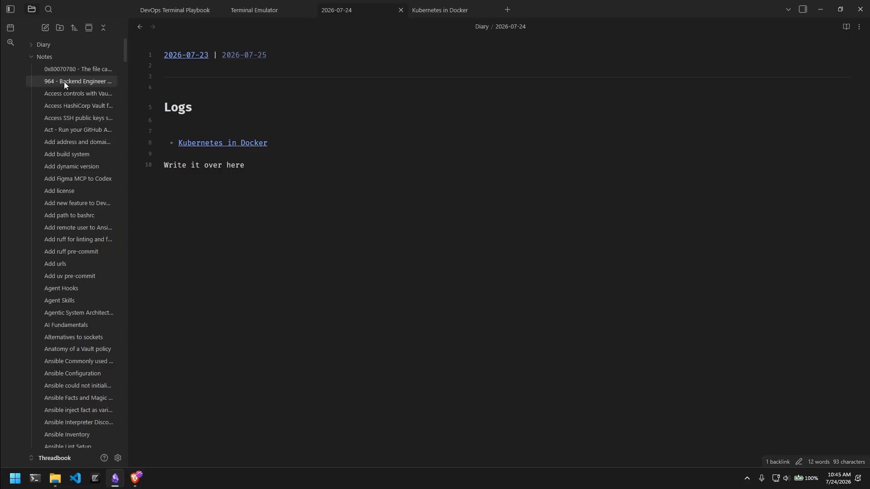
left_click(49, 59)
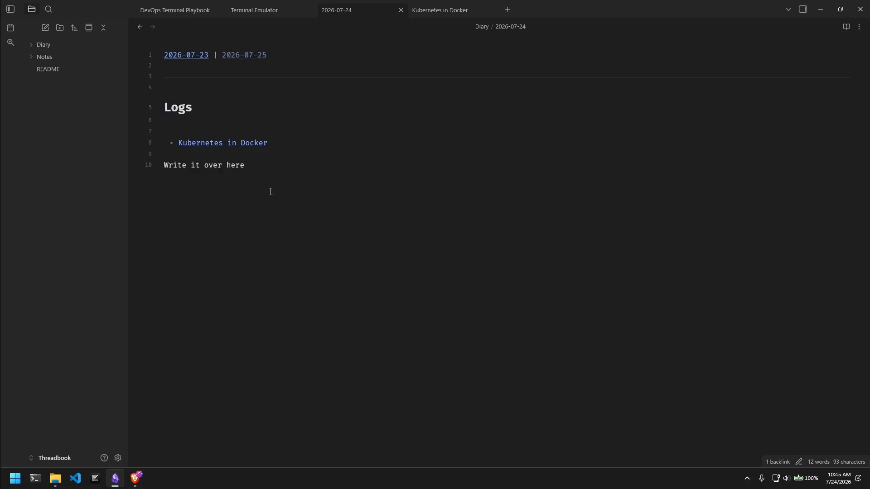
Search the vault for "error", open the "Error code - ERROR_FILE_NOT_FOUND" note, and read through its diagnosis and solution.
left_click(270, 192)
key("ctrl+shift+f")
type("error")
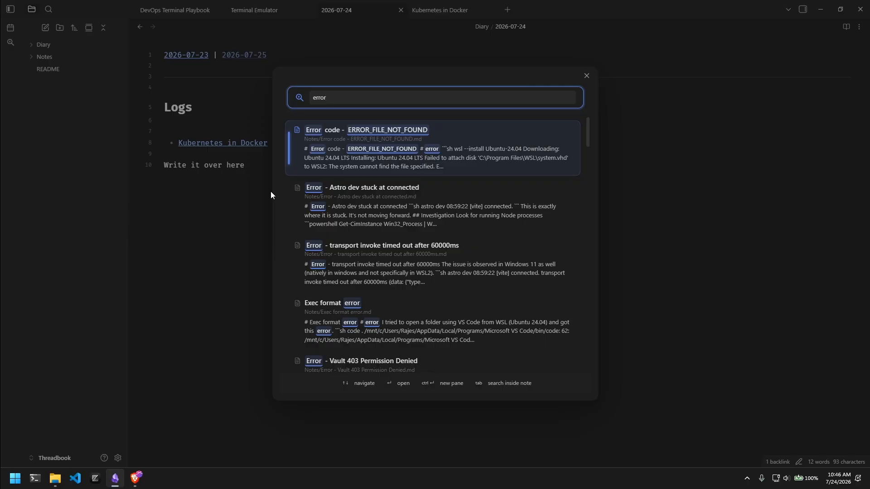
key("Return")
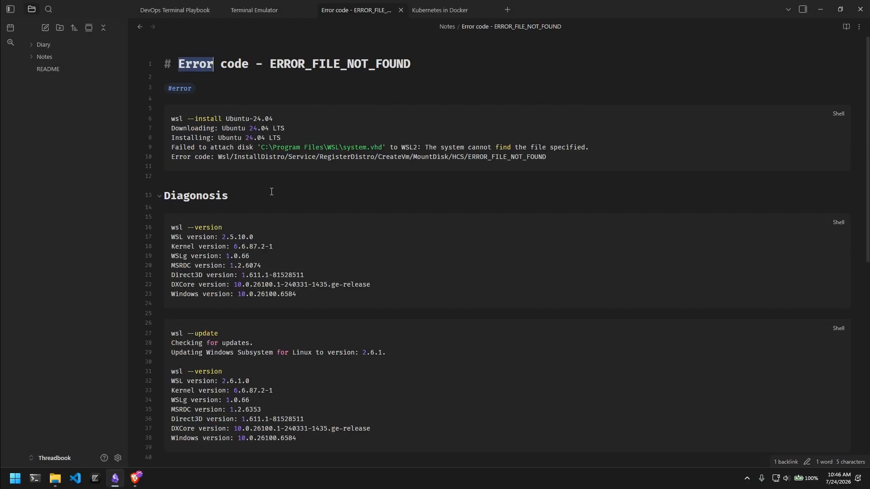
scroll(262, 140, "down", 3)
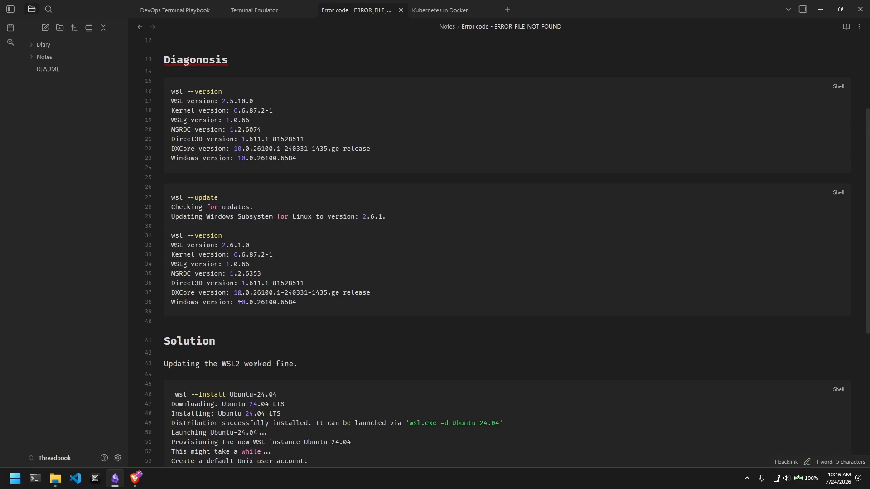
Hide the sidebar, explore the vault's graph view by moving its nodes, including FluxCD Setup, and close the graph.
left_click(10, 9)
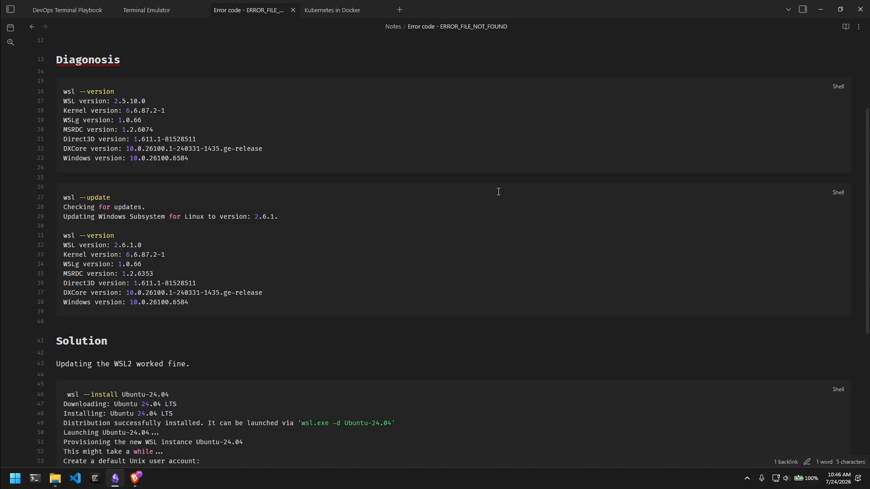
key("ctrl+g")
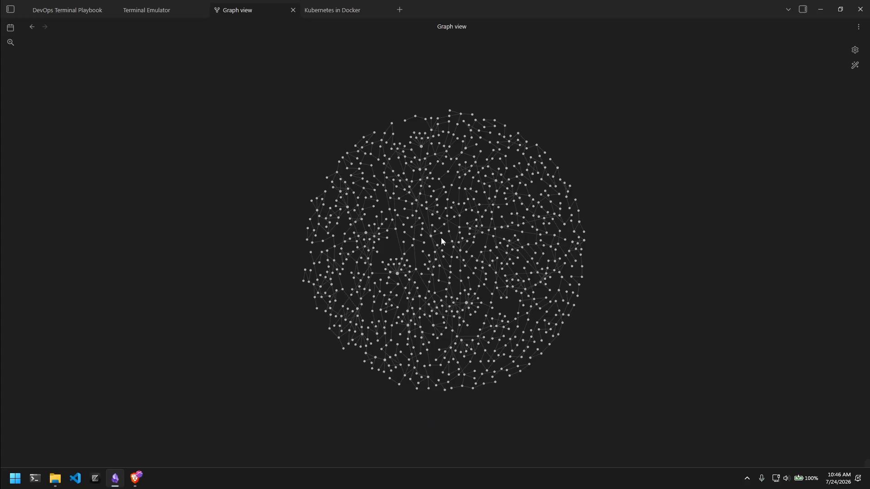
scroll(439, 239, "down", 5)
scroll(432, 272, "up", 5)
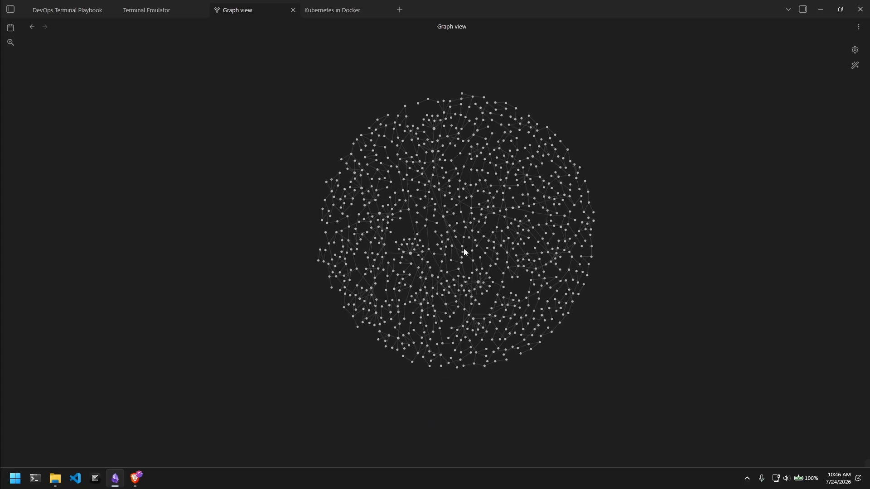
left_click_drag(464, 248, 734, 223)
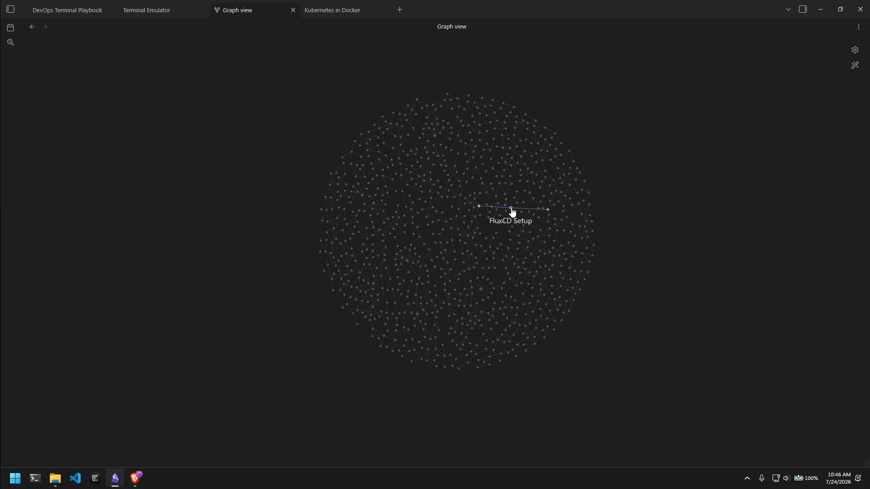
left_click_drag(511, 212, 338, 267)
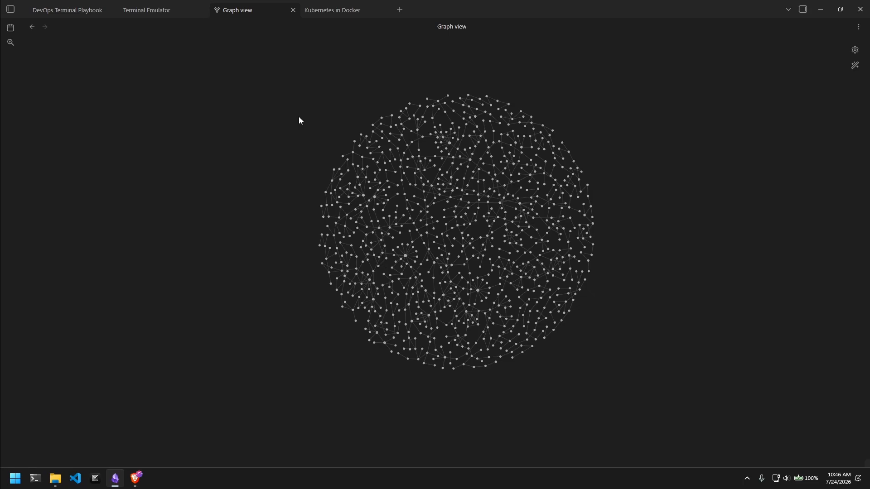
left_click(293, 10)
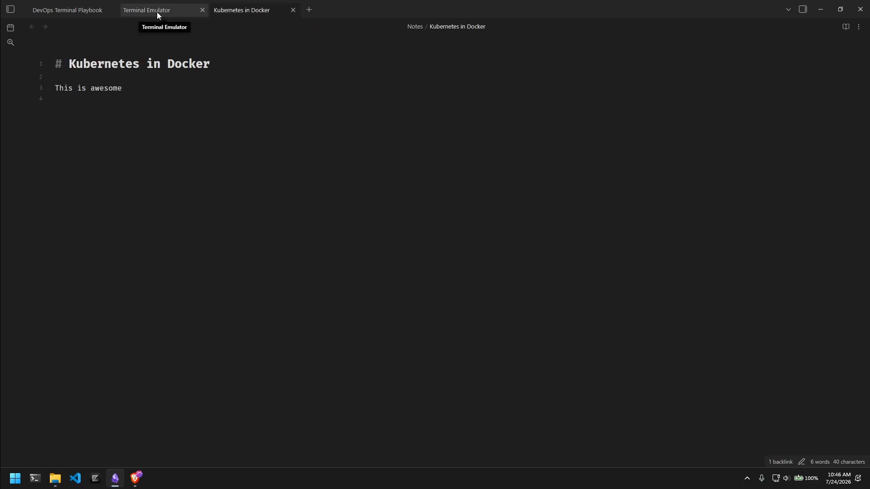
Open today's daily note, then bring up the vault search and dismiss it without searching.
key("alt+d")
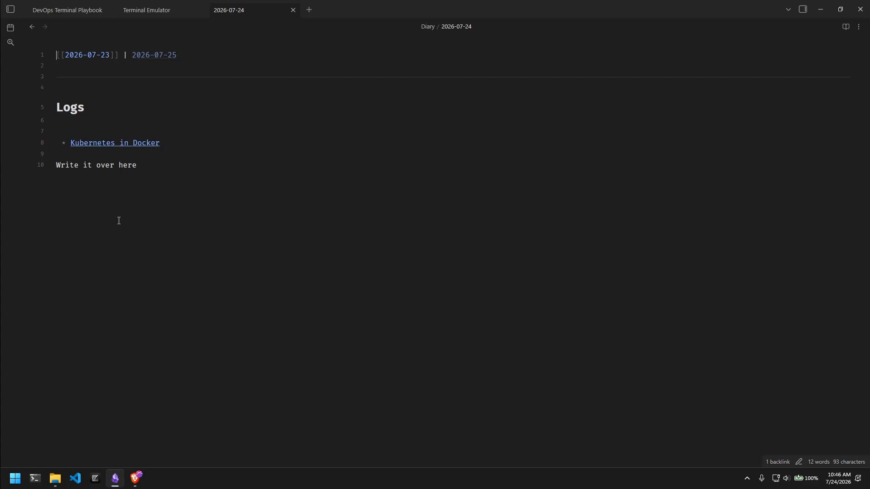
key("ctrl+shift+f")
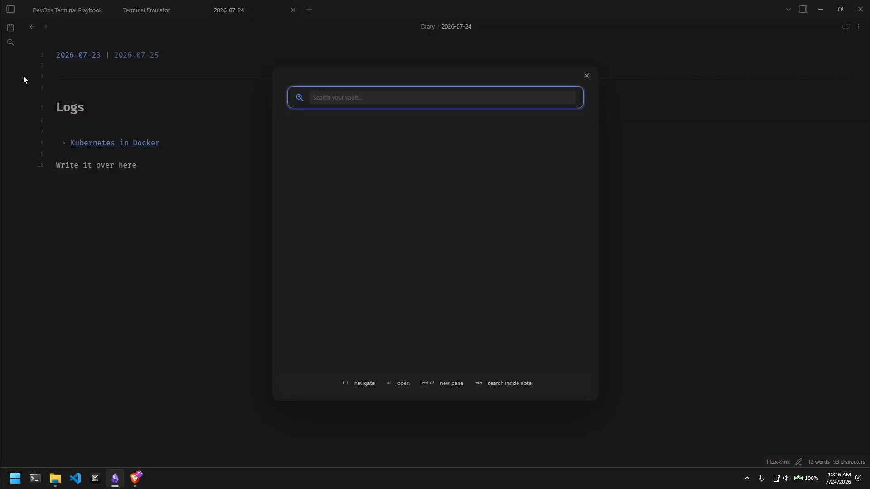
key("Escape")
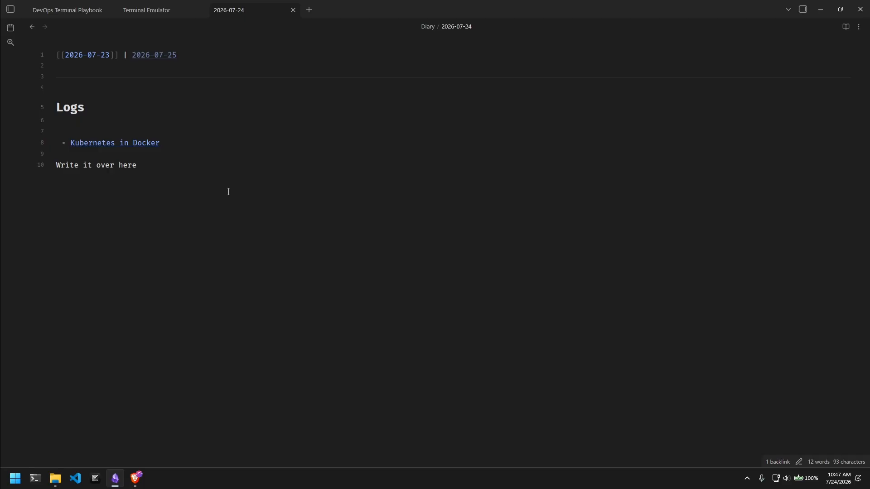
Show the sidebar, review the installed community plugins in the settings, and look through the community plugin catalogue.
key("ctrl+b")
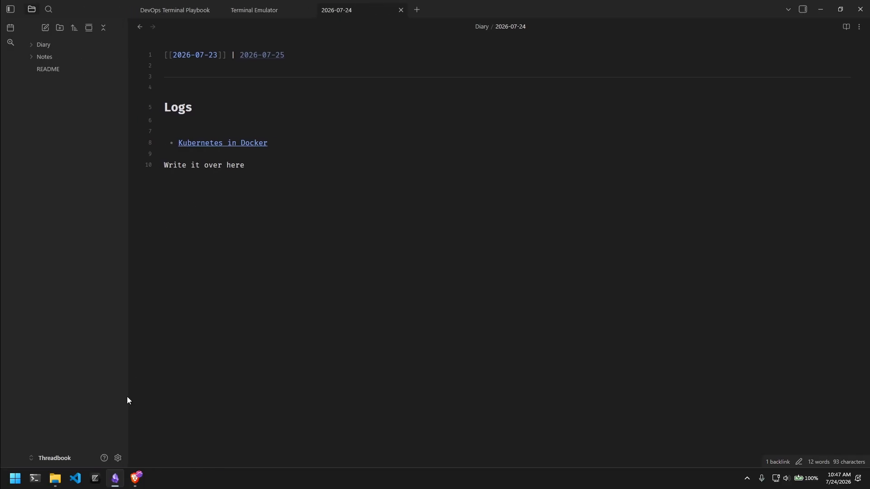
left_click(116, 457)
left_click(240, 156)
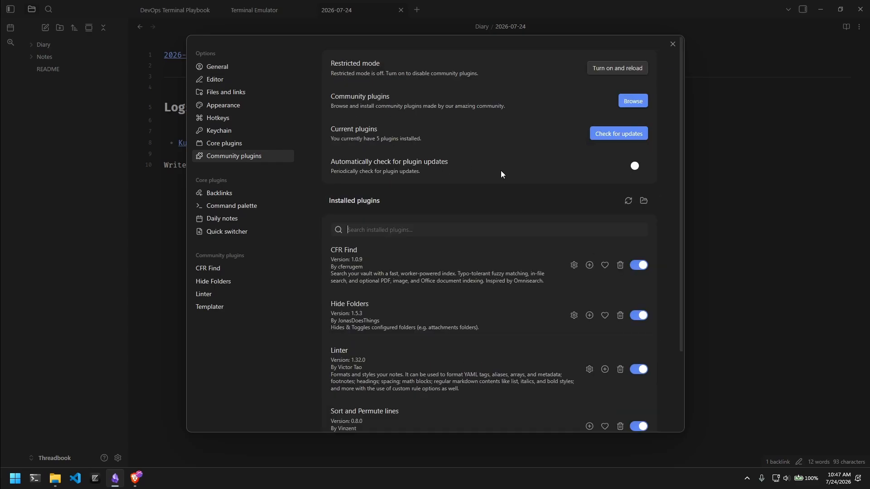
left_click(633, 104)
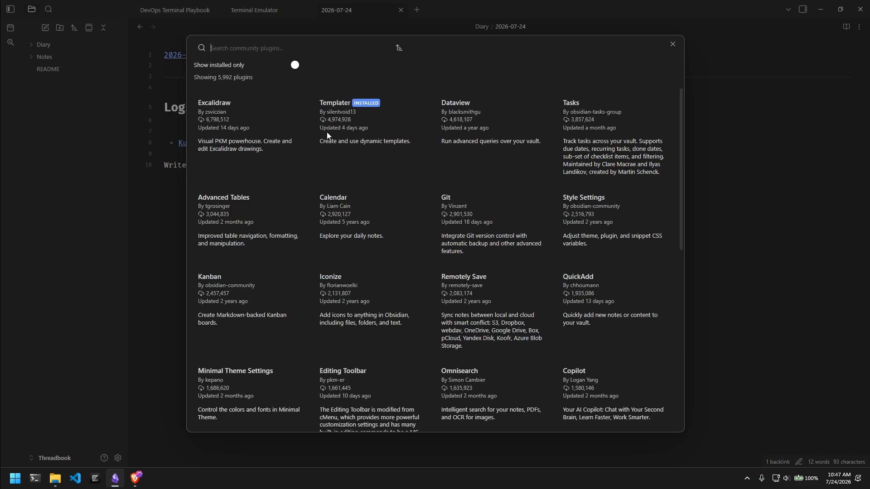
left_click(672, 43)
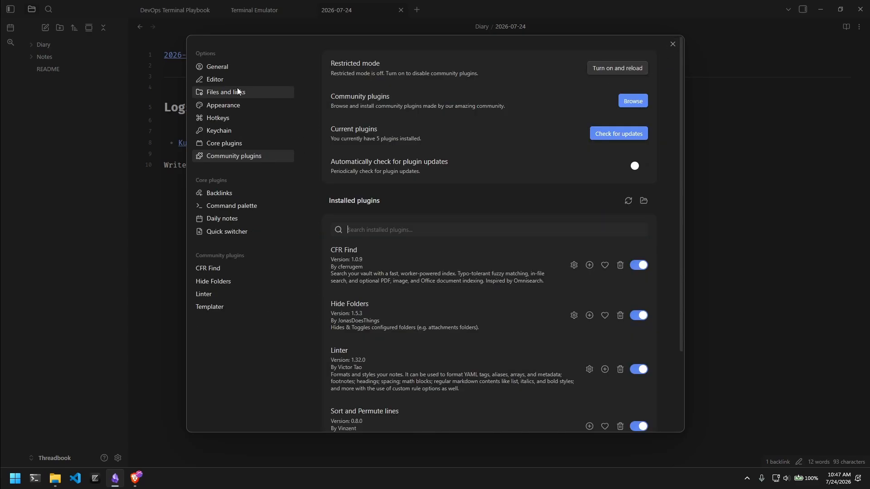
Check the startup time breakdown in the General settings, and close the settings.
left_click(213, 71)
left_click(626, 353)
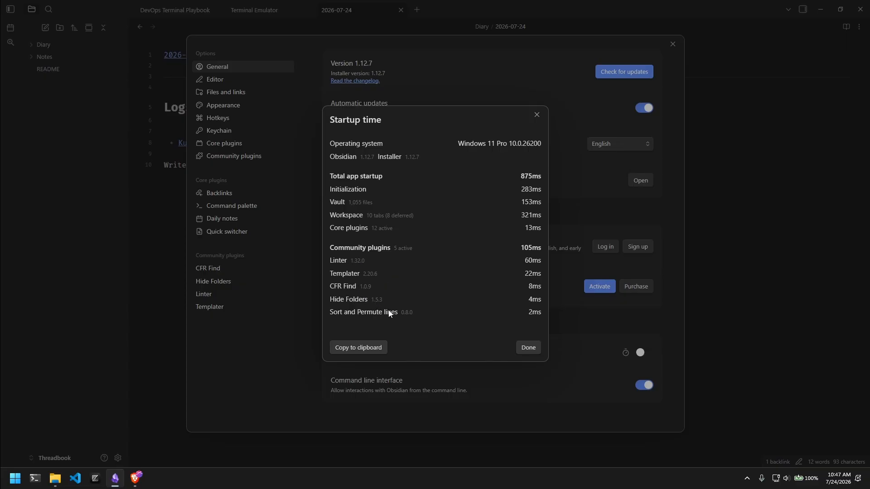
left_click(523, 348)
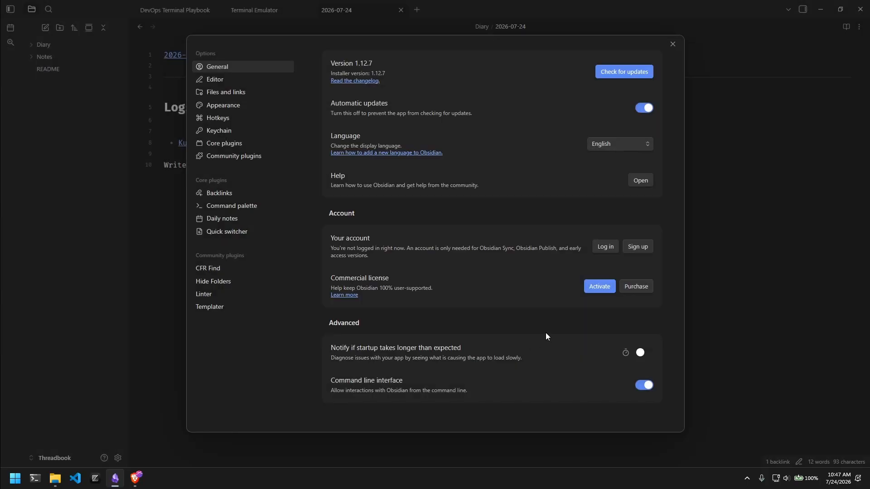
left_click(673, 47)
Switch to the browser, go to the Threadbook repository's main page on GitHub, and review its .gitignore file.
left_click(135, 478)
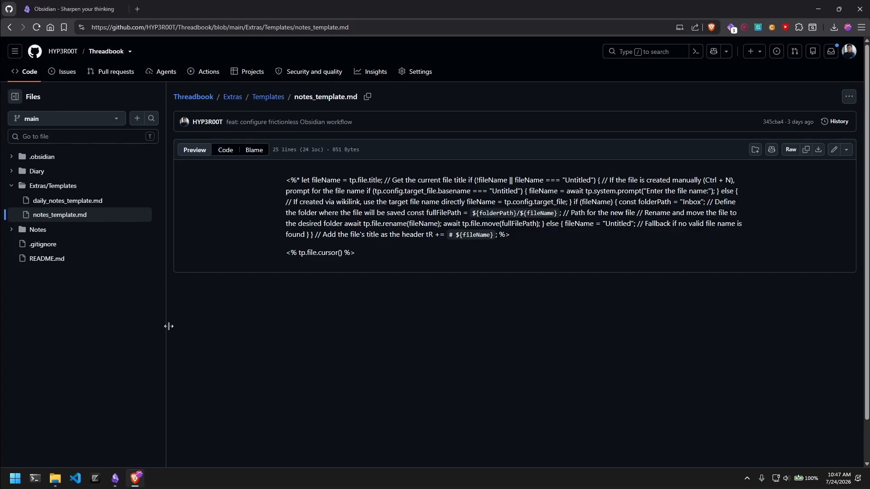
left_click(107, 51)
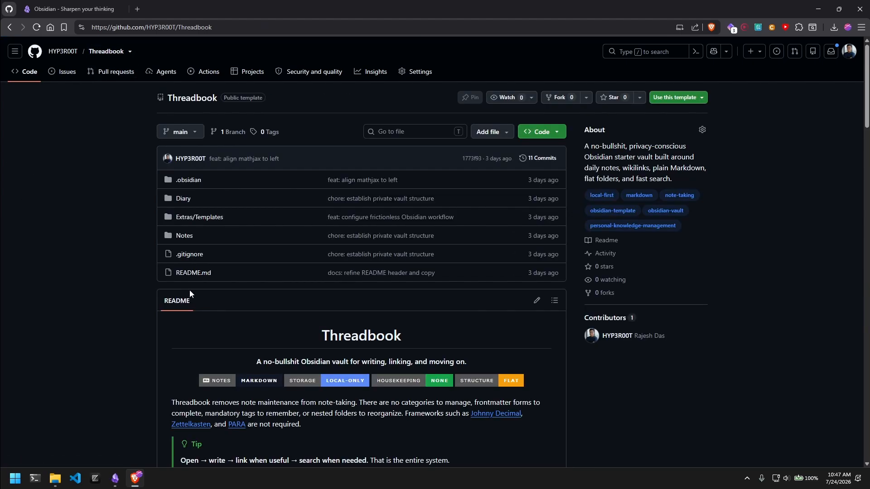
left_click(193, 256)
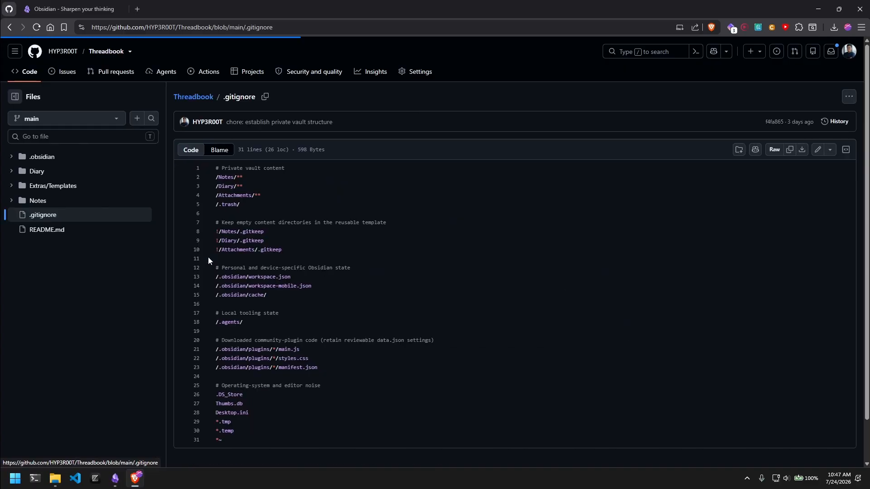
scroll(224, 237, "down", 1)
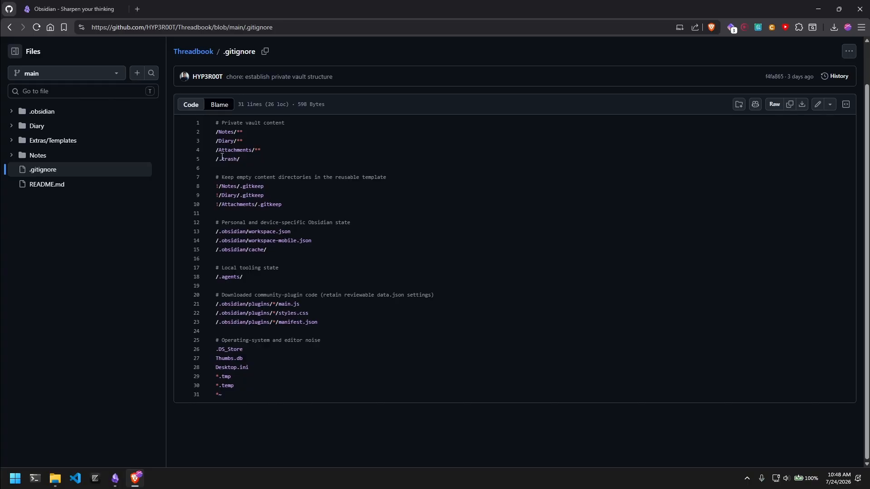
scroll(120, 169, "up", 1)
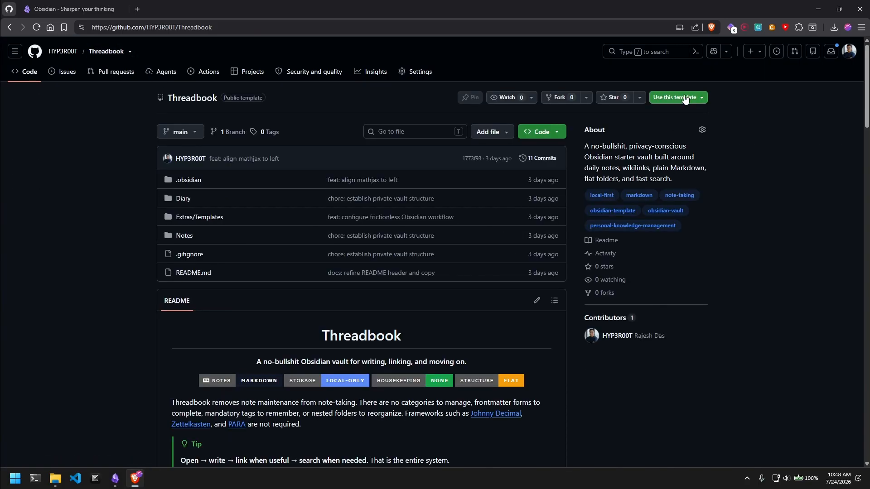
Begin a new repository named MyNotes from the Threadbook template, view the visibility options, and go back without creating it.
left_click(693, 103)
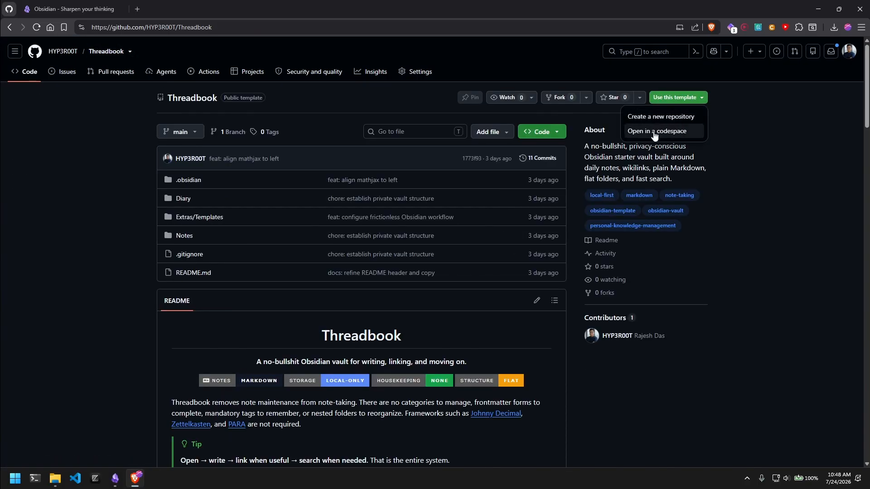
left_click(659, 118)
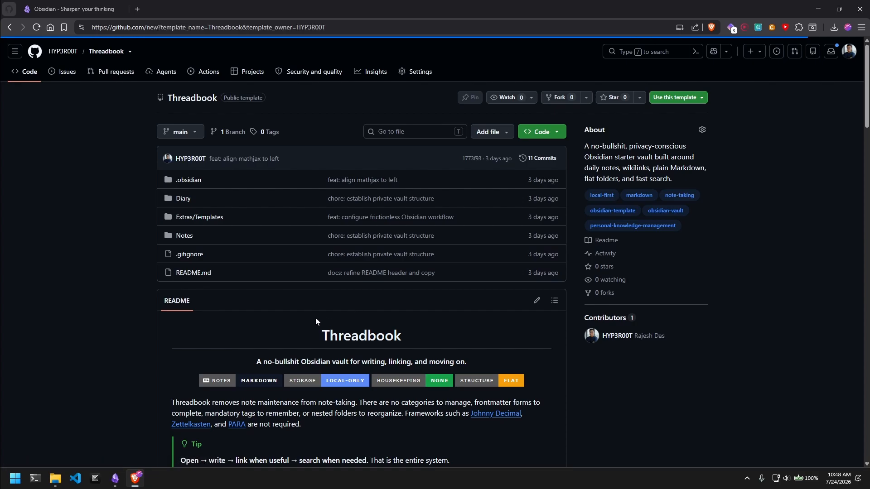
left_click(569, 341)
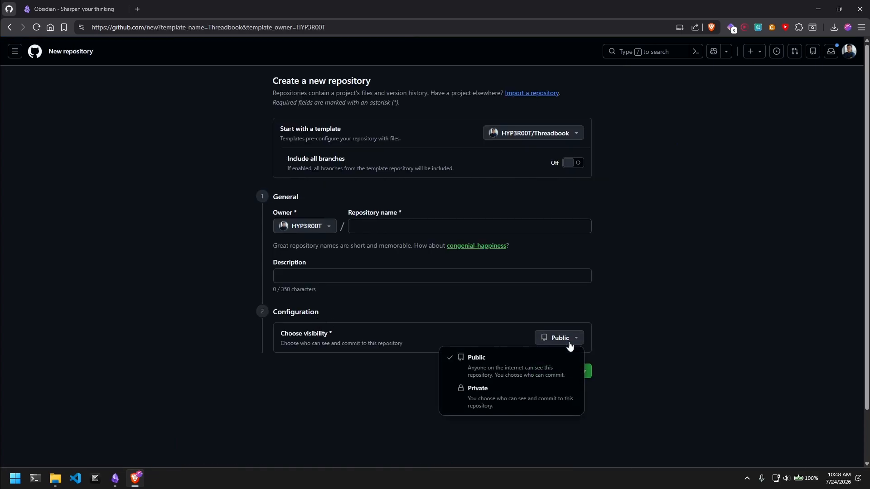
left_click(569, 343)
left_click(508, 228)
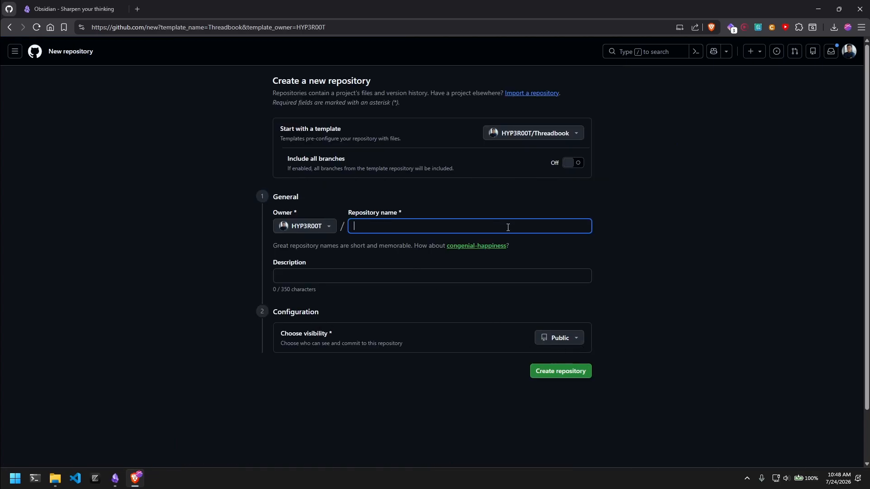
type("My")
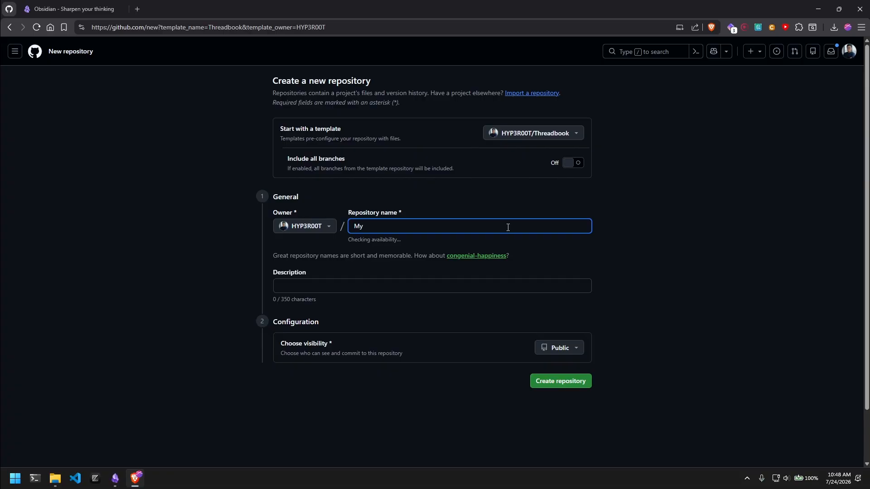
type("Notes")
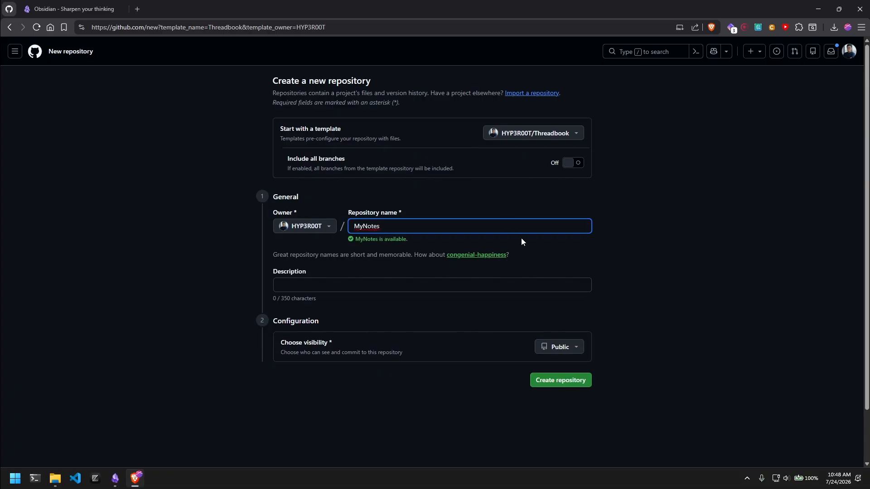
key("alt+Left")
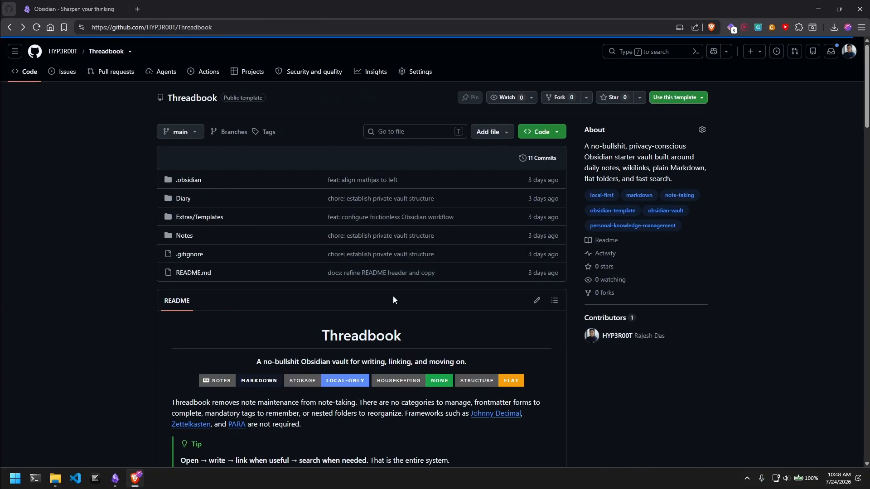
View the repository's .gitignore file again, then return to the daily note in Obsidian and hide the sidebar.
left_click(181, 256)
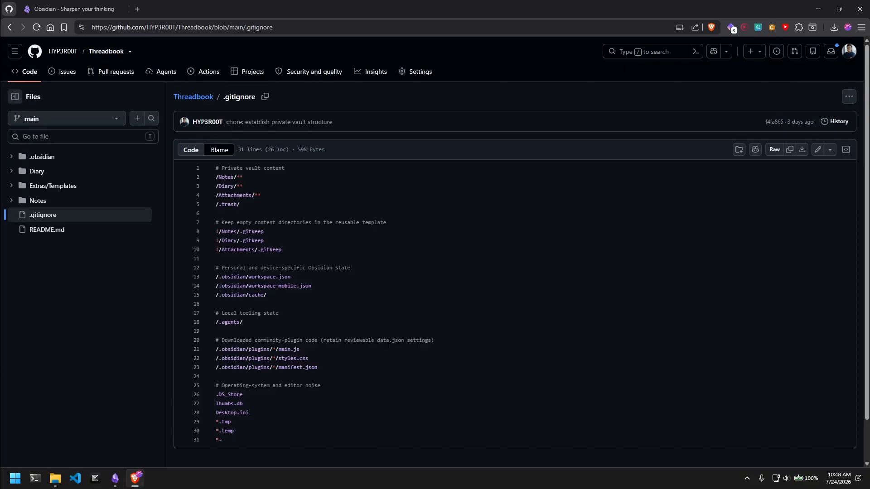
left_click(115, 478)
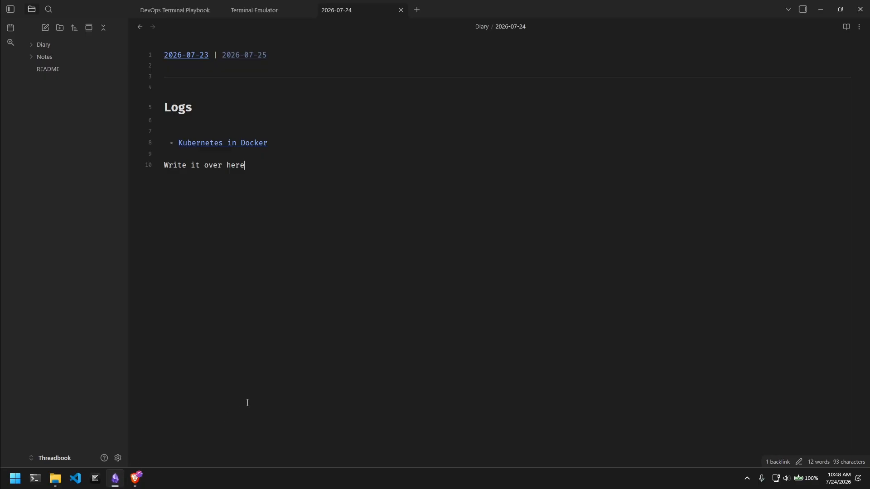
key("ctrl+b")
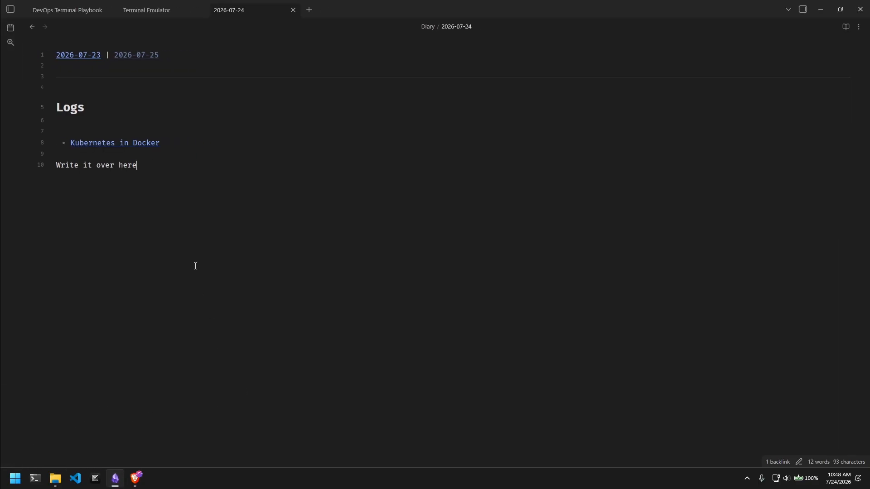